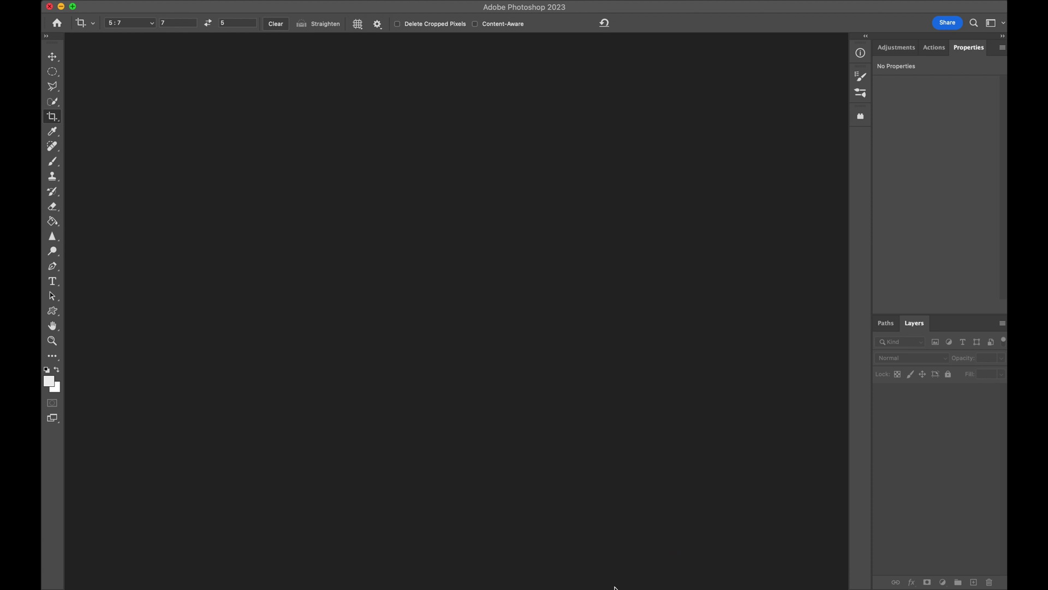
Step: Launch Adobe Bridge and select the snail kite raw file _G6I2314.CR3 in Raw Samples
mouse_move(581, 587)
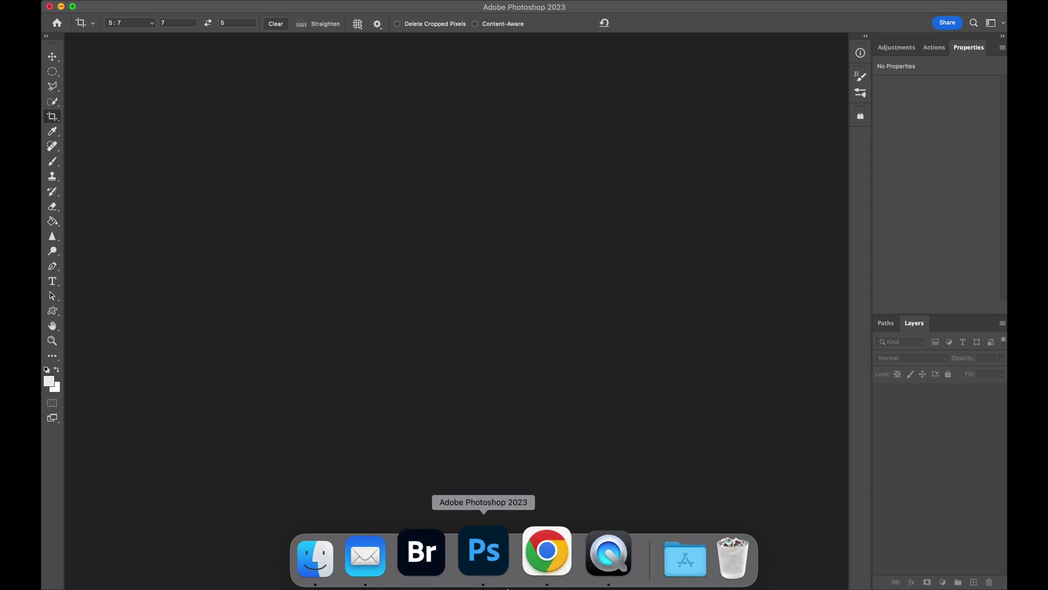
left_click(453, 556)
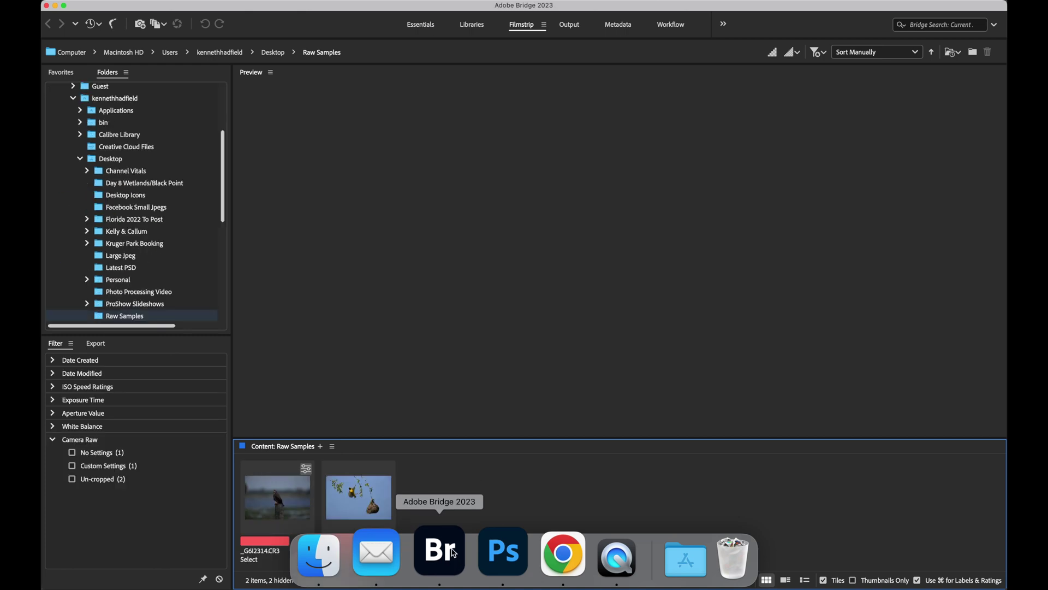
left_click(281, 495)
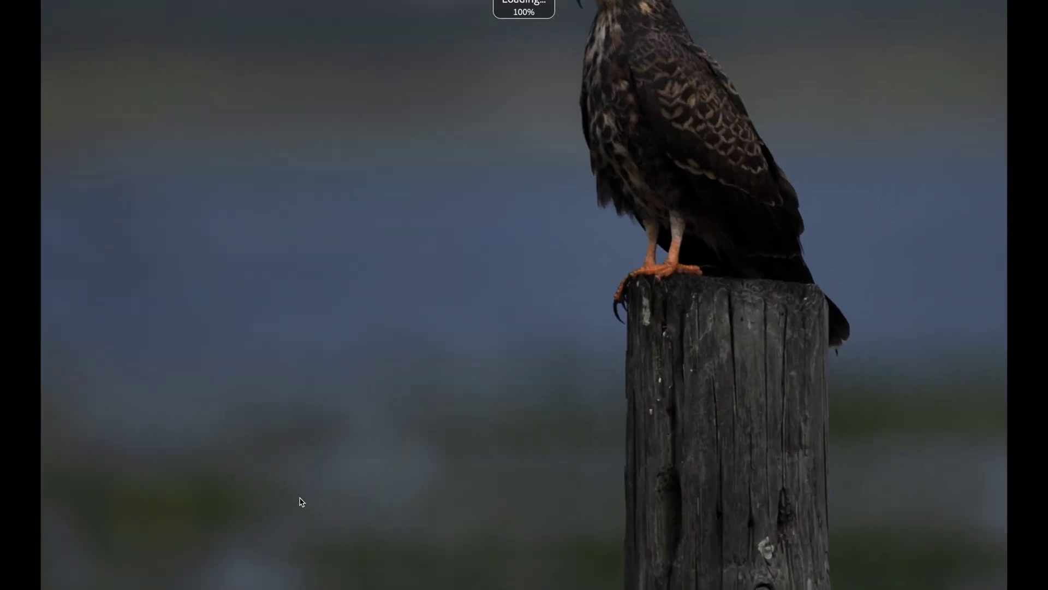
Step: Apply Auto tone, then set Highlights -92, Shadows +100, Blacks -14 and Exposure -0.05
key("f")
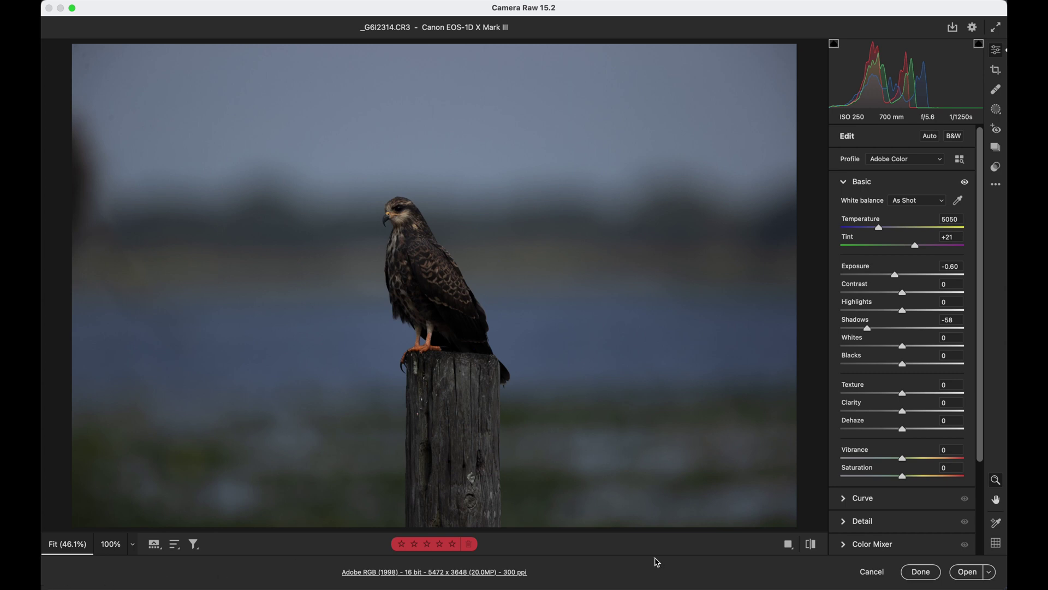
left_click(932, 139)
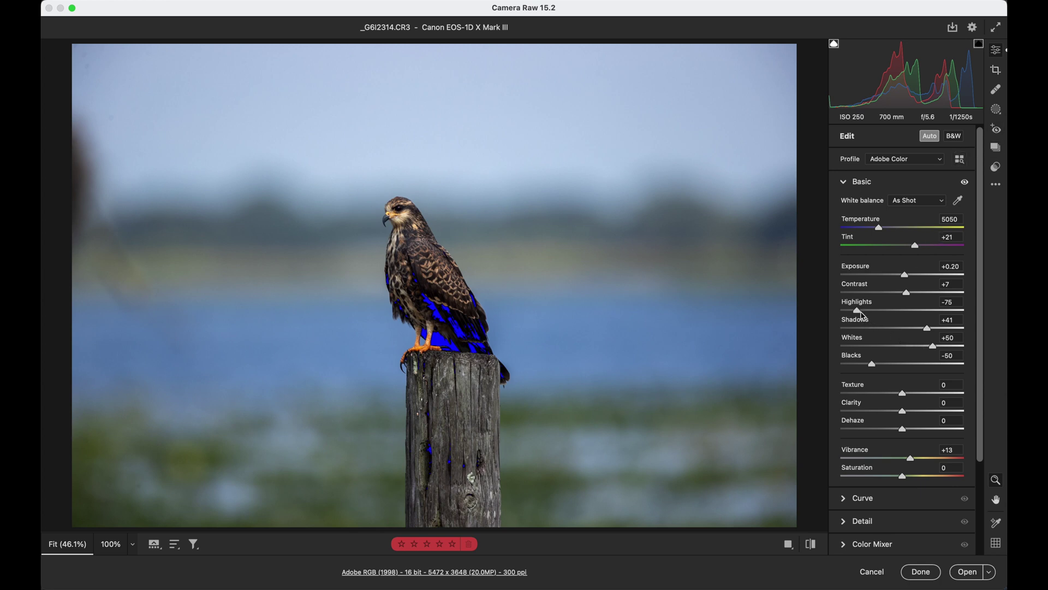
left_click_drag(857, 310, 852, 315)
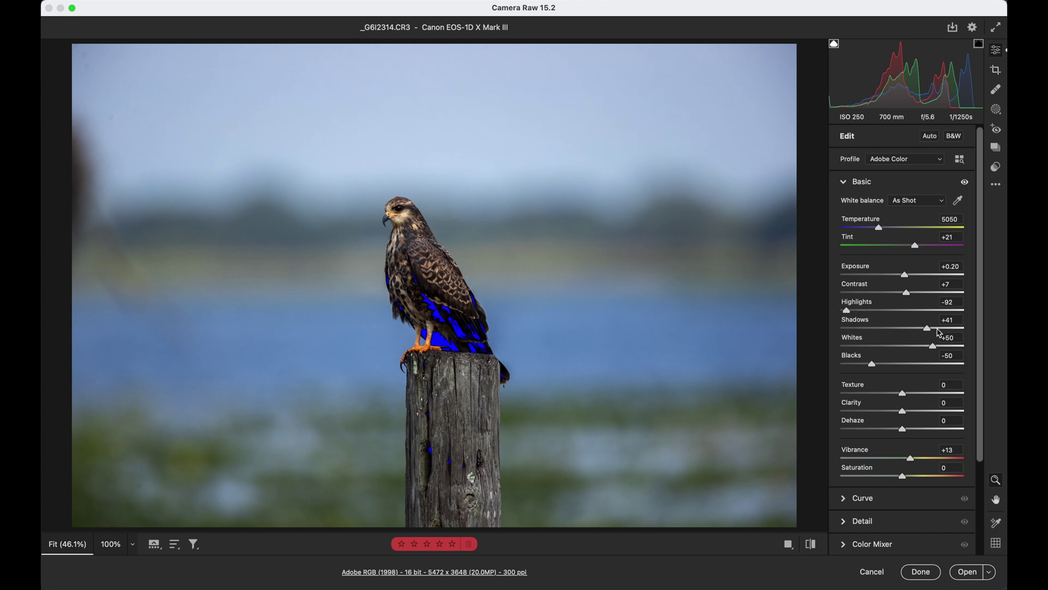
left_click_drag(928, 328, 985, 328)
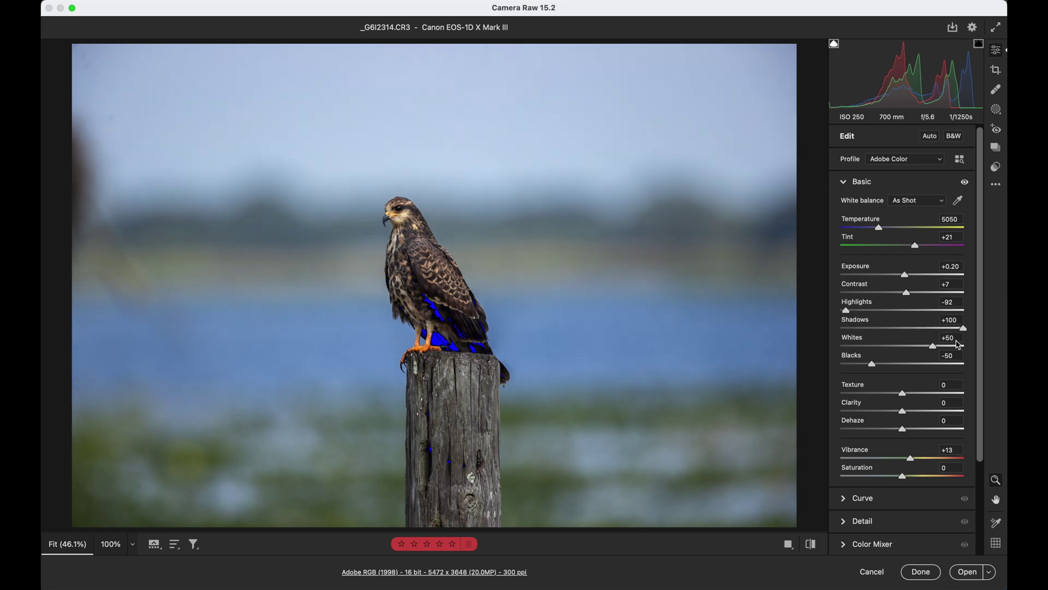
left_click(873, 364)
left_click_drag(873, 366, 896, 370)
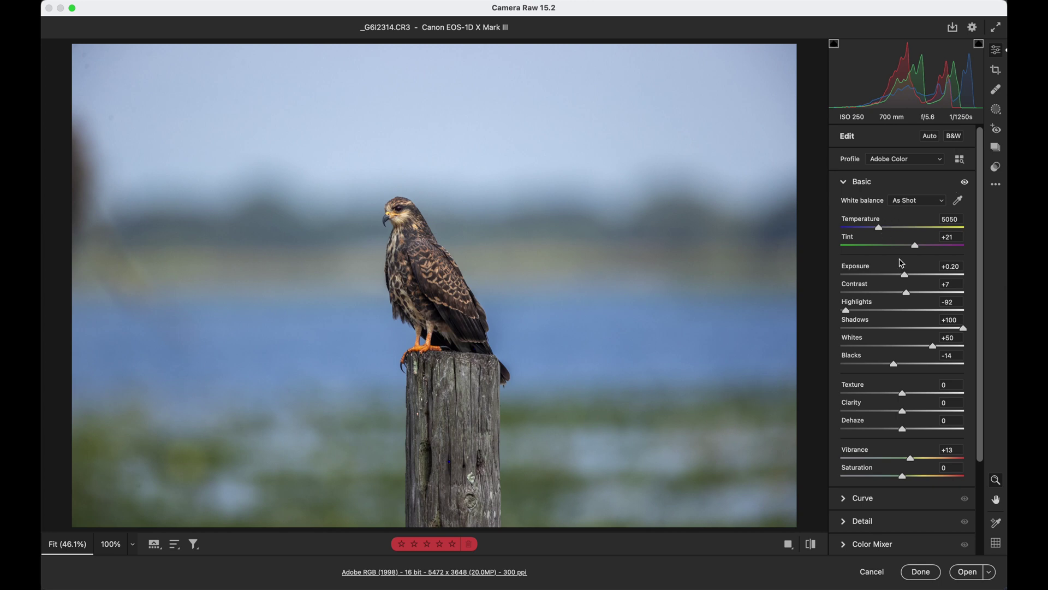
left_click_drag(907, 278, 904, 278)
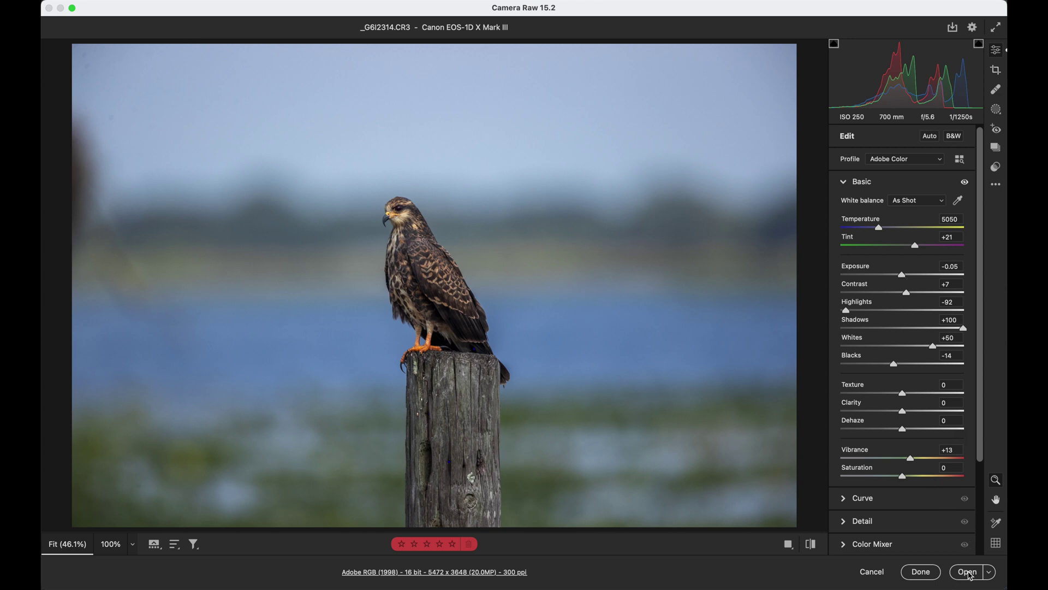
Step: Open the edited kite photo in Photoshop and set the 5:7 crop frame to portrait
left_click(969, 573)
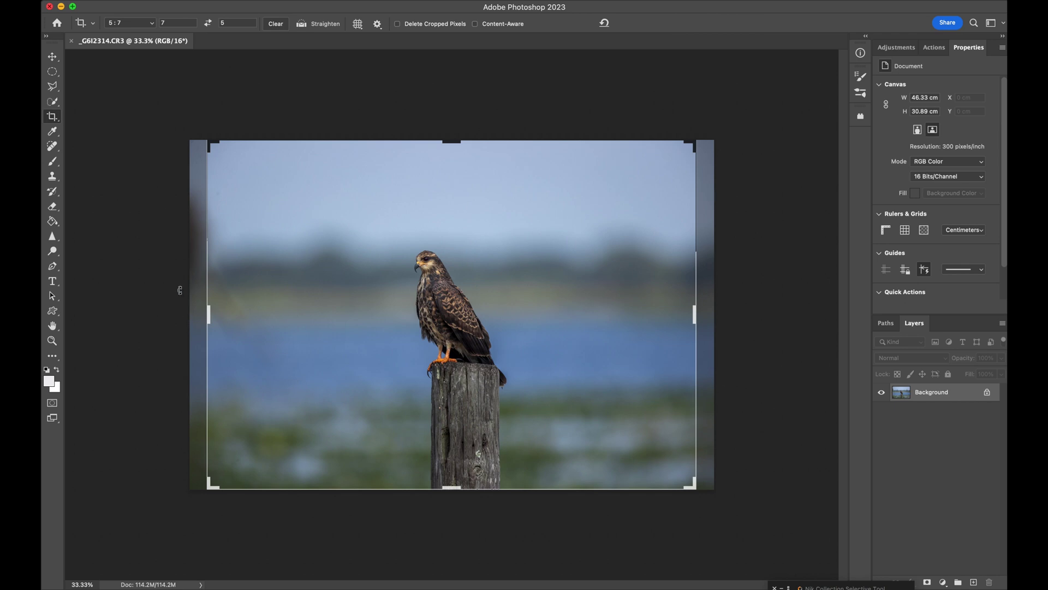
left_click(207, 23)
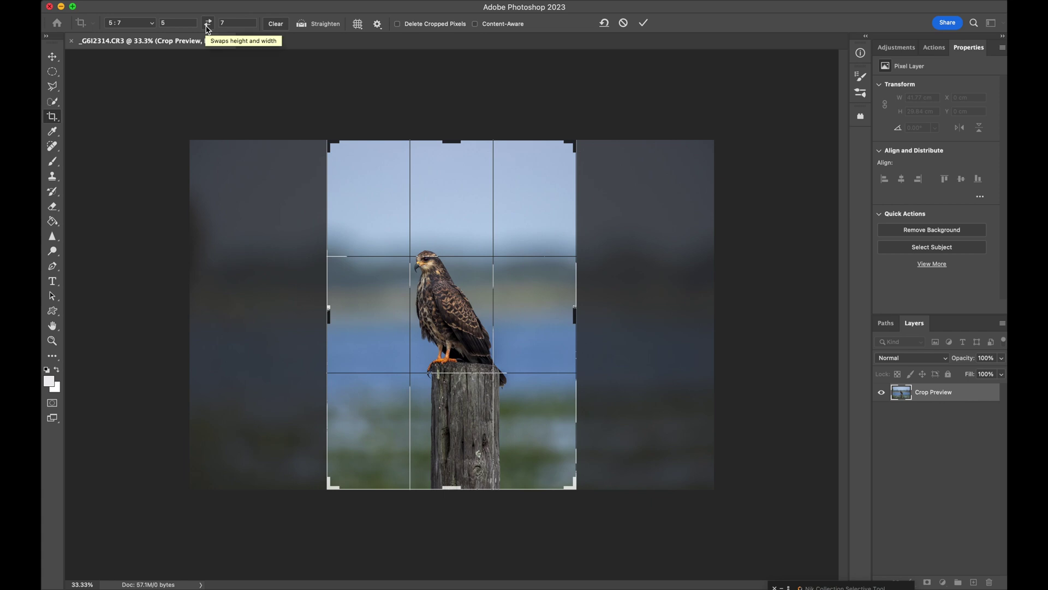
left_click(208, 24)
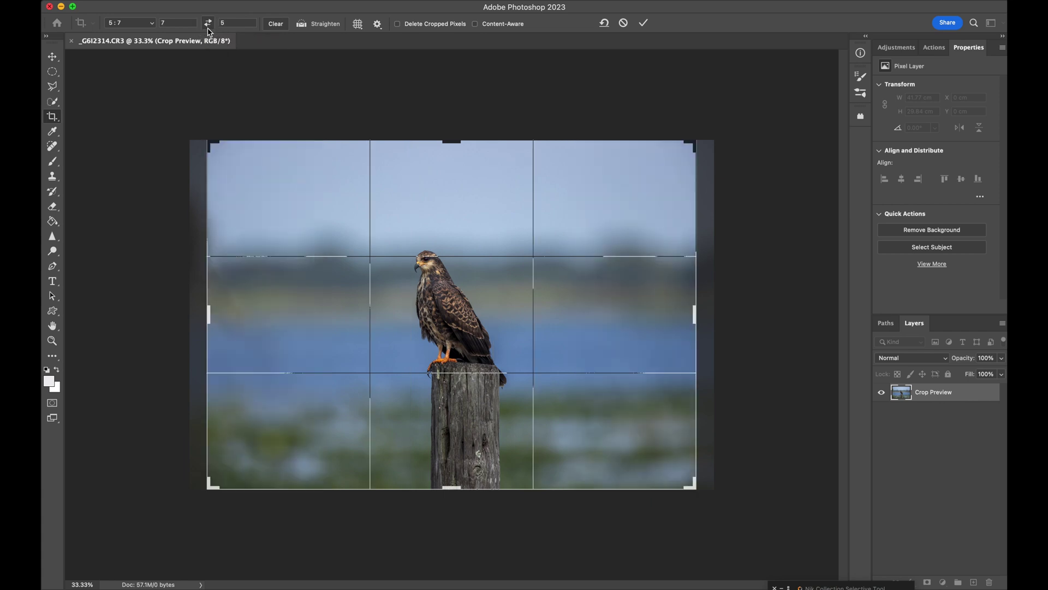
left_click(208, 27)
left_click(208, 24)
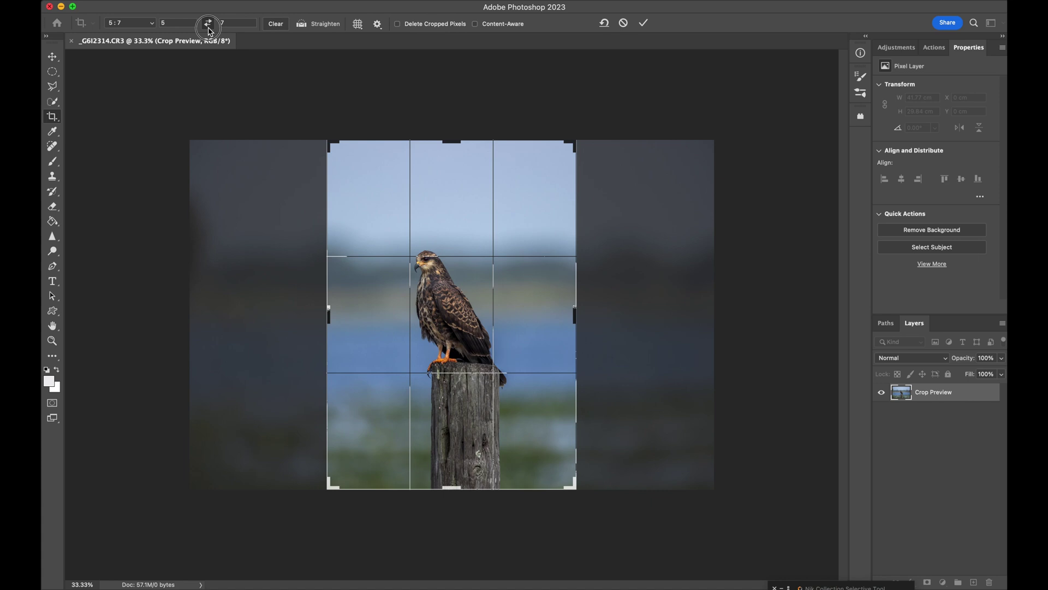
left_click(208, 24)
Step: Tighten the 5:7 crop around the kite on its post and commit it
left_click_drag(453, 145, 458, 169)
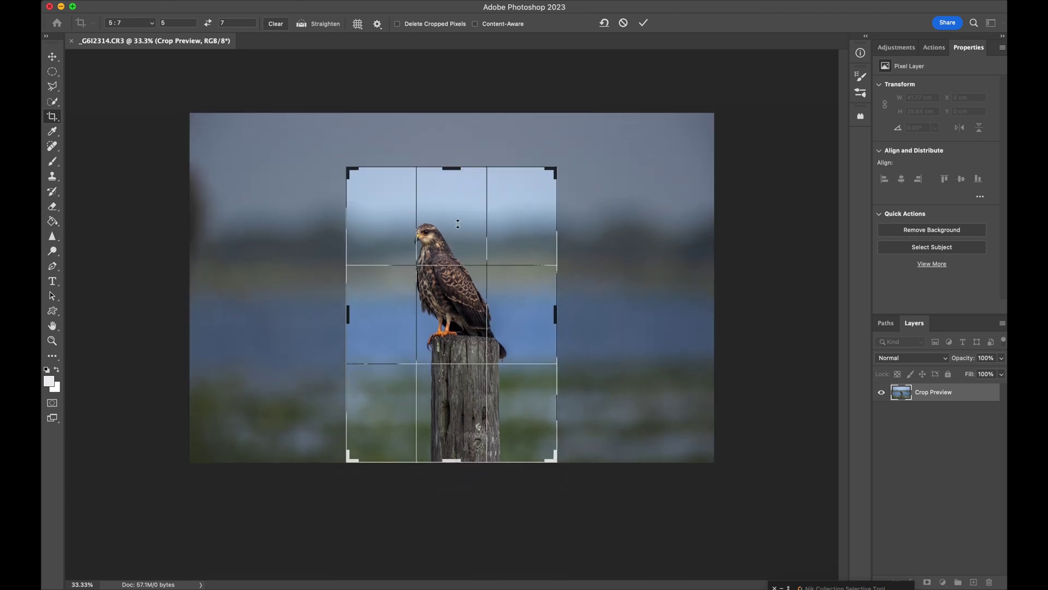
left_click_drag(446, 295, 486, 323)
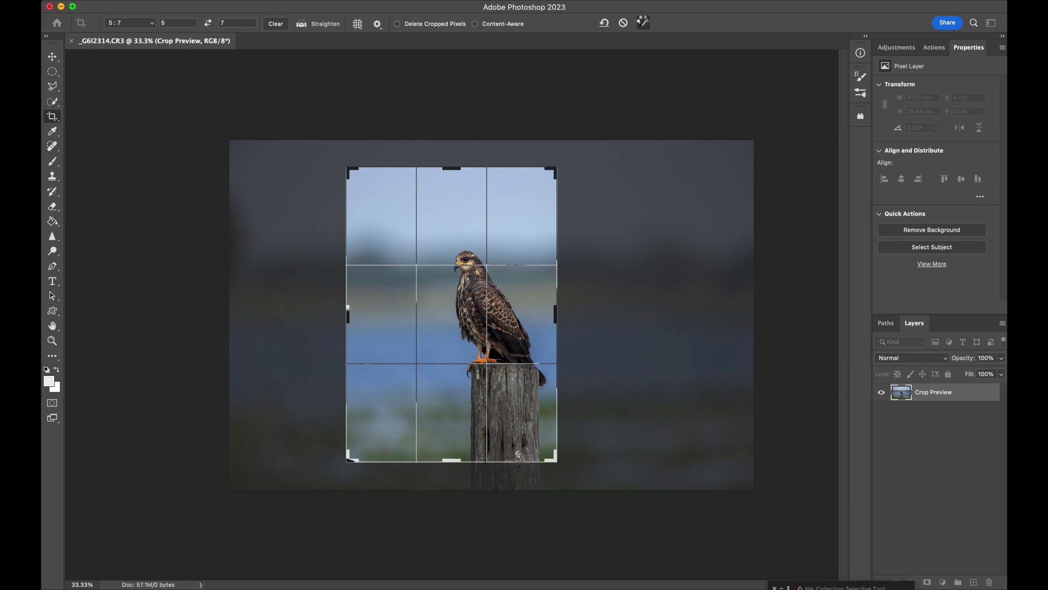
left_click(644, 23)
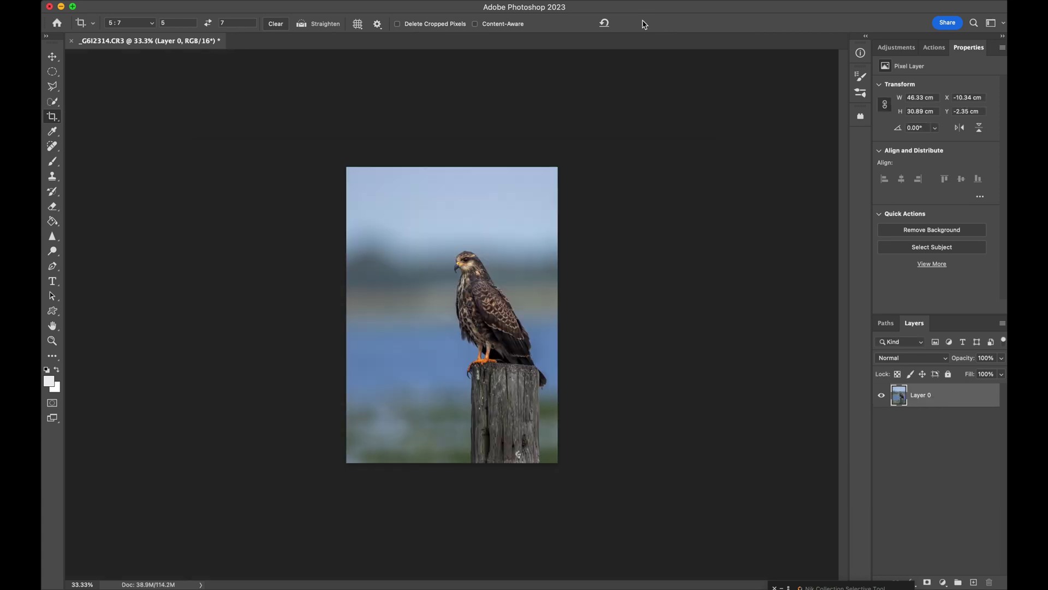
left_click(131, 1)
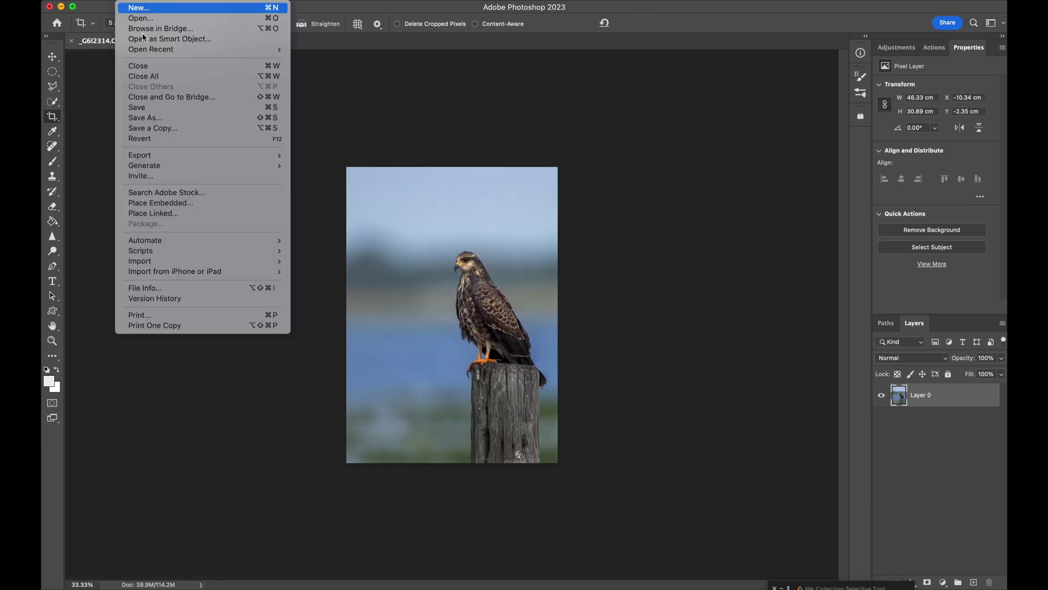
left_click(169, 118)
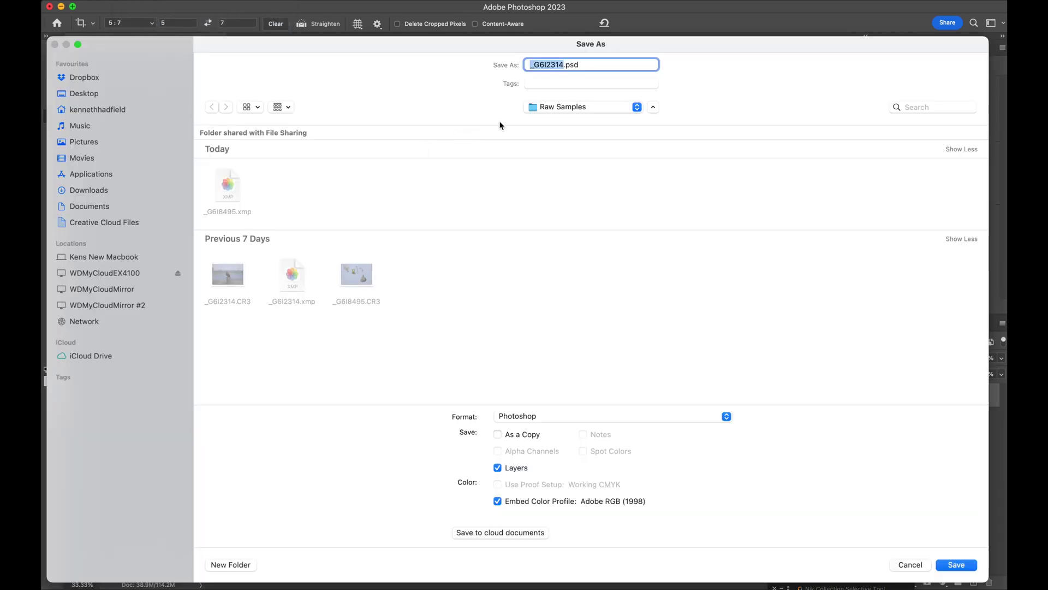
left_click(574, 106)
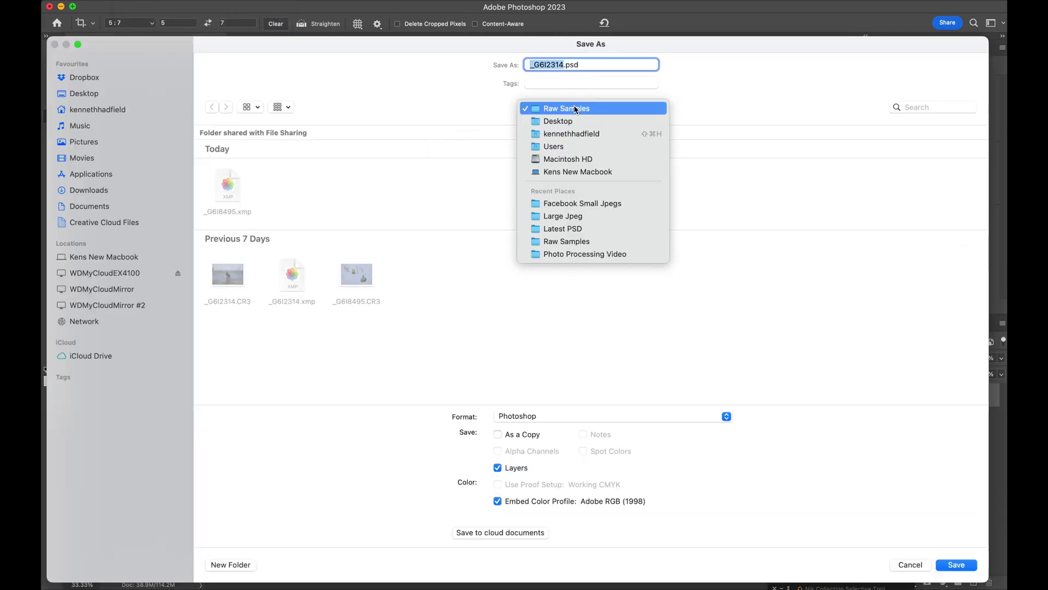
left_click(601, 232)
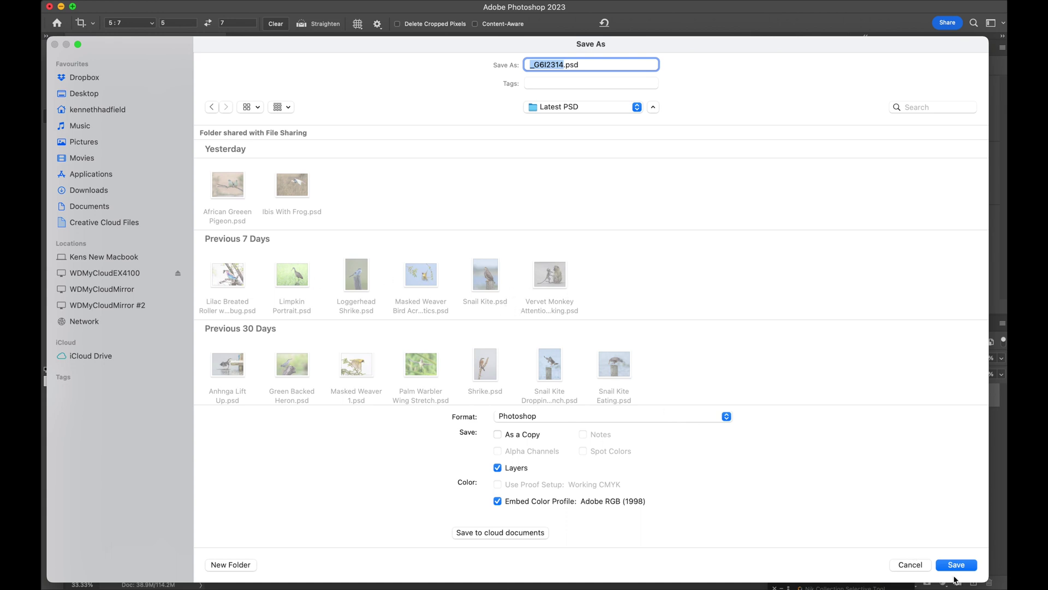
left_click(910, 565)
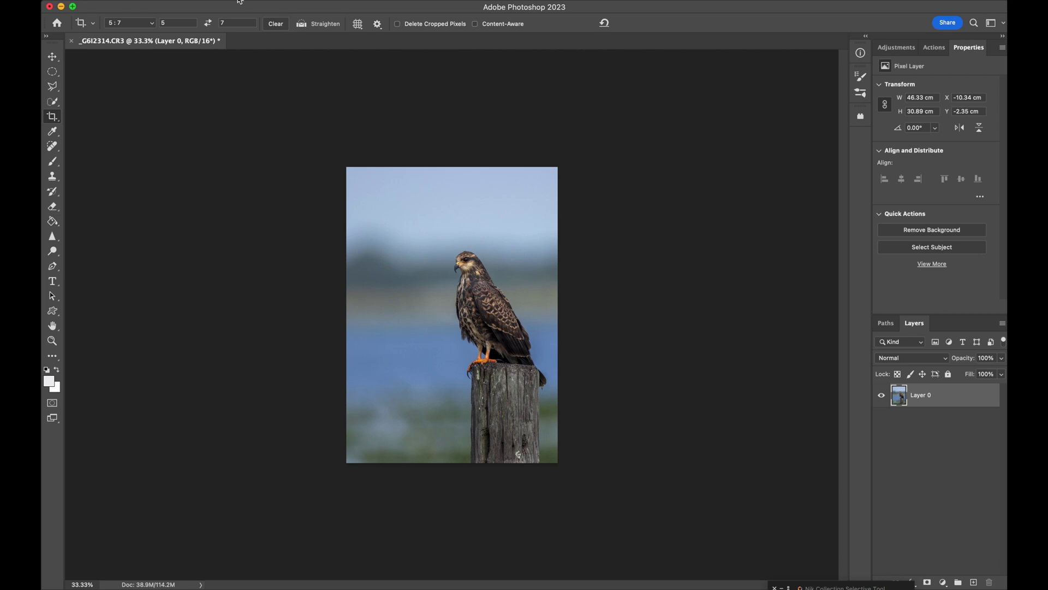
Step: Convert the image's colour profile to sRGB
left_click(153, 1)
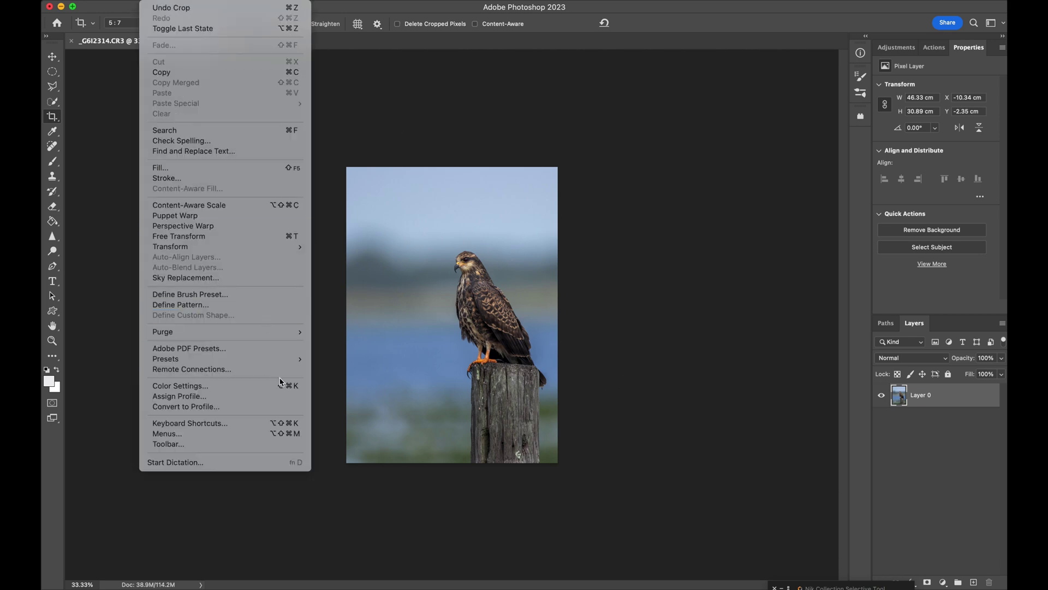
left_click(286, 411)
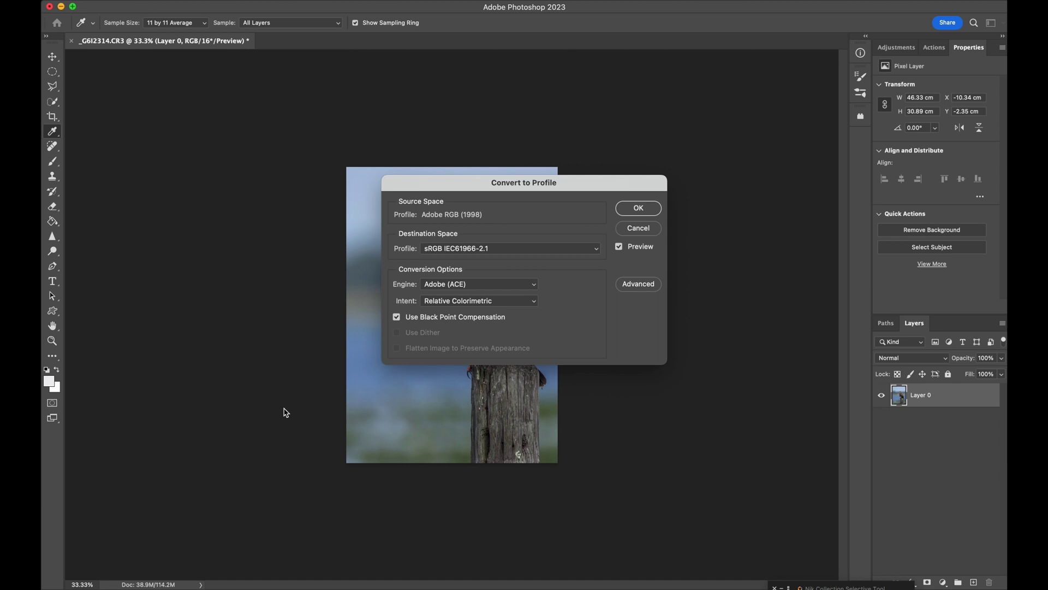
left_click(639, 209)
key("c")
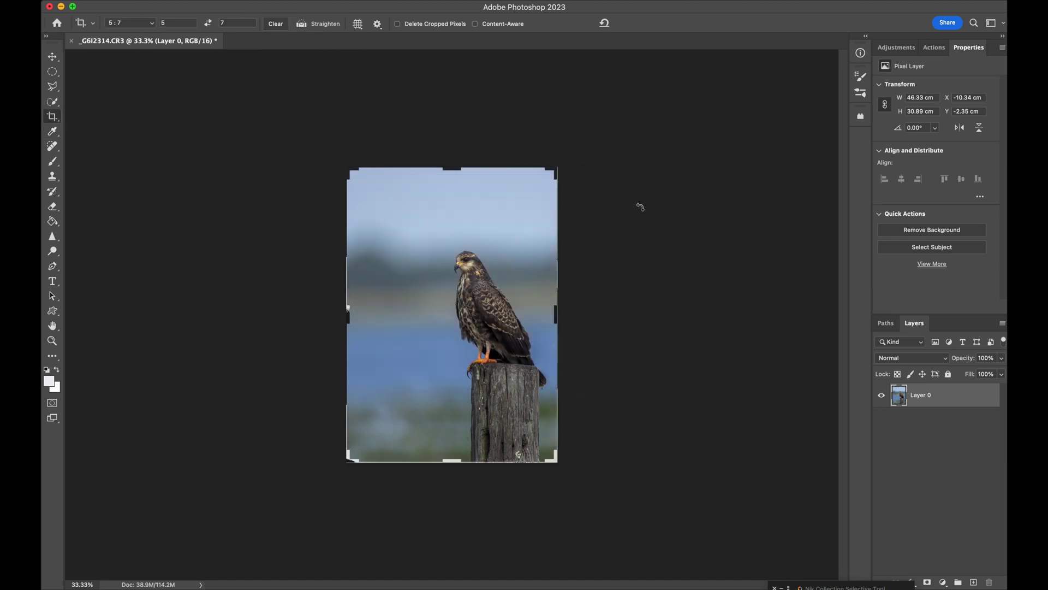
Step: Save the image as the Photoshop file _G6I2314.psd in the Raw Samples folder
left_click(123, 1)
left_click(181, 122)
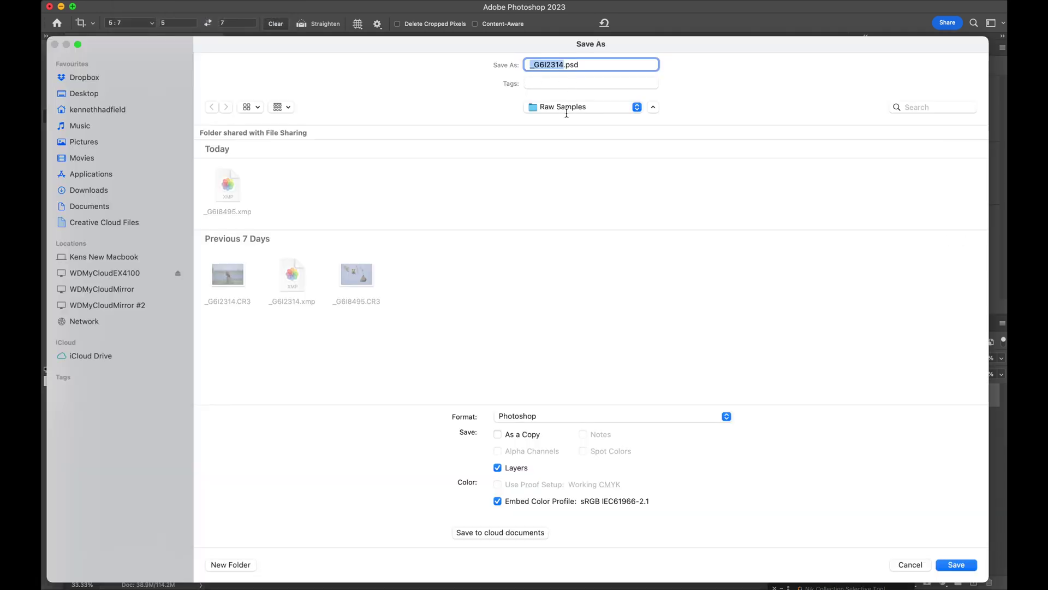
left_click(566, 111)
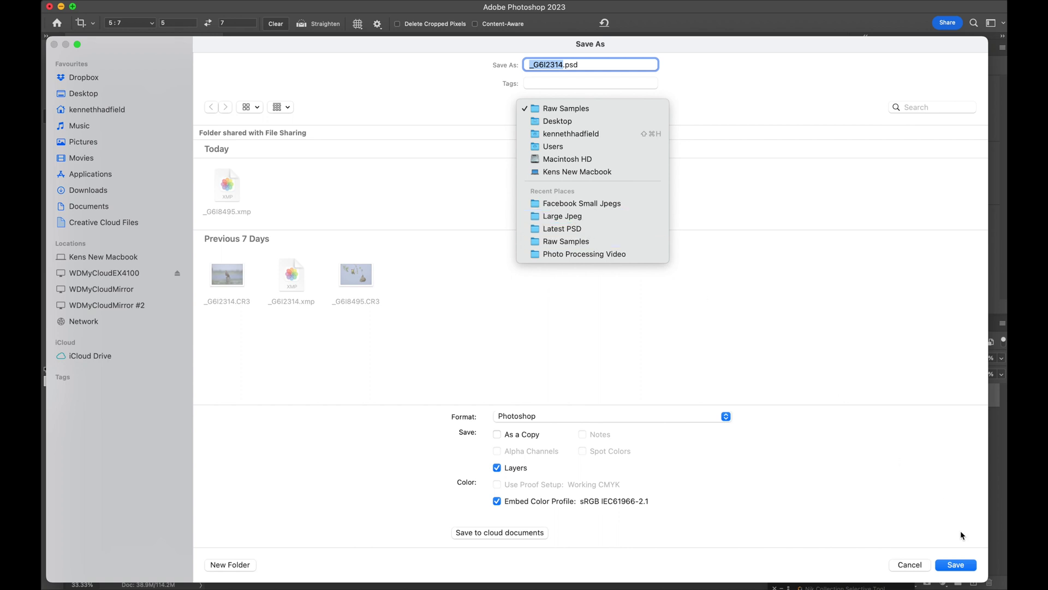
left_click(961, 565)
left_click(960, 564)
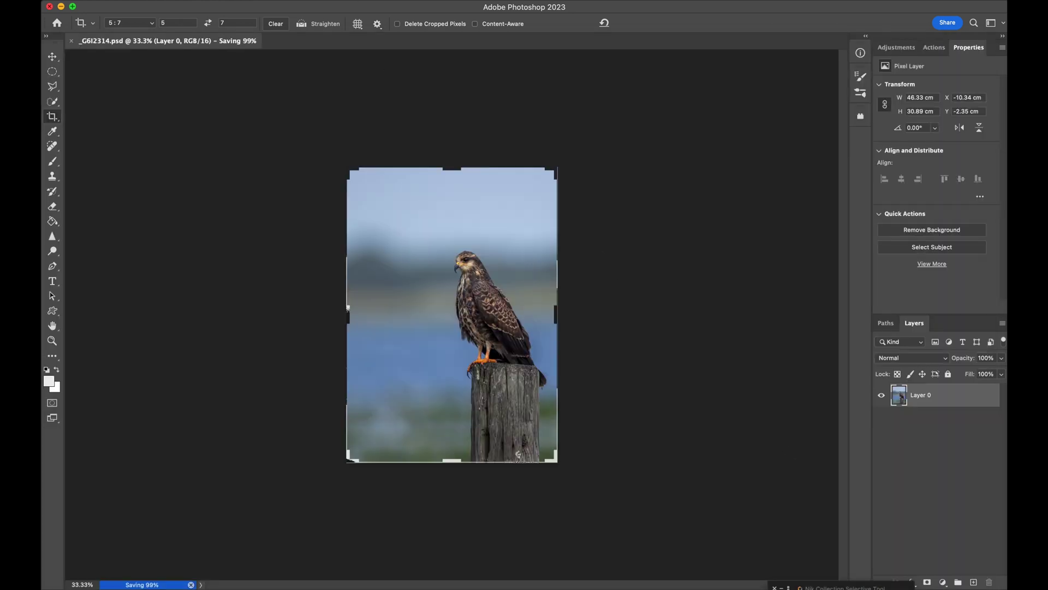
Step: Resize the kite image to 1000 pixels wide, giving 1000 × 1401 pixels
left_click(186, 2)
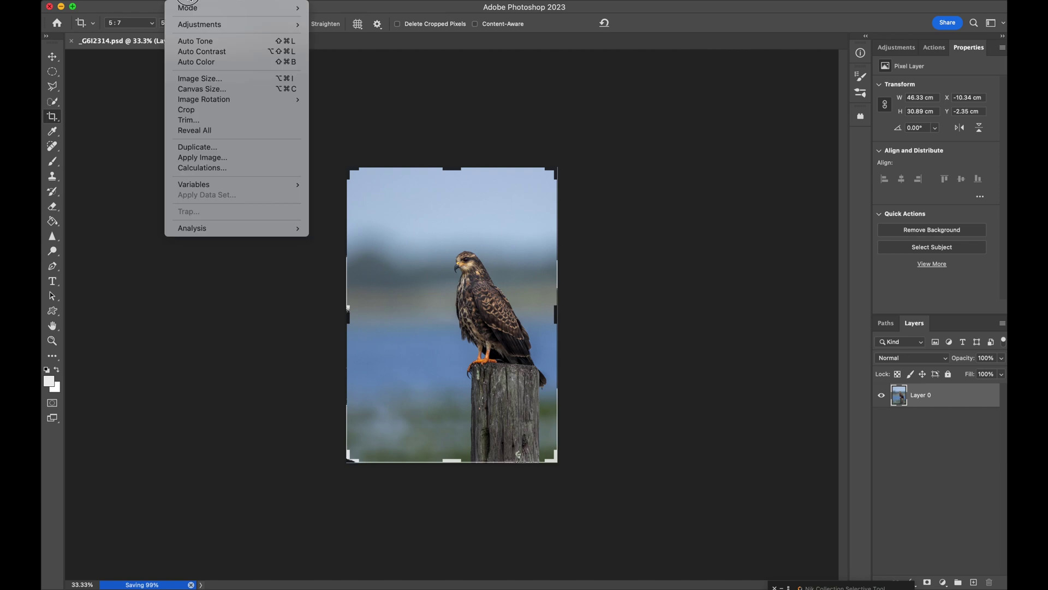
left_click(230, 79)
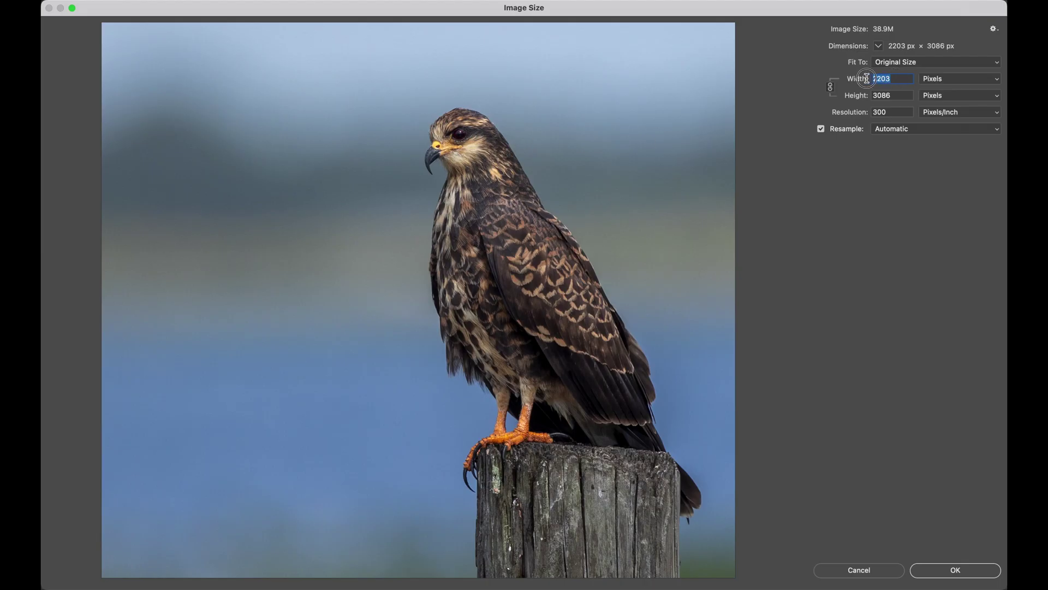
type("1000")
key("Tab")
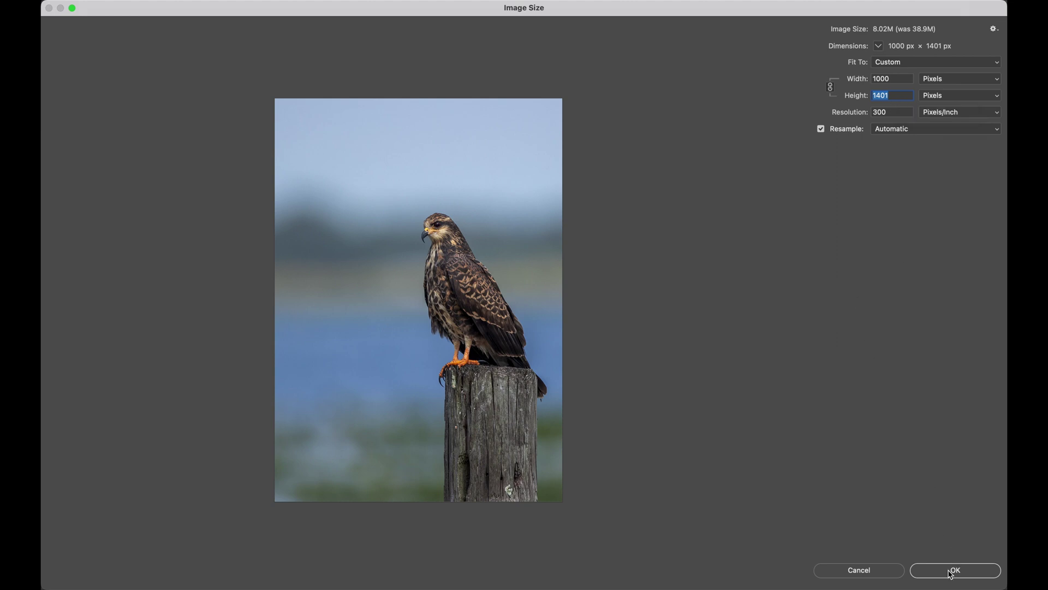
left_click(951, 574)
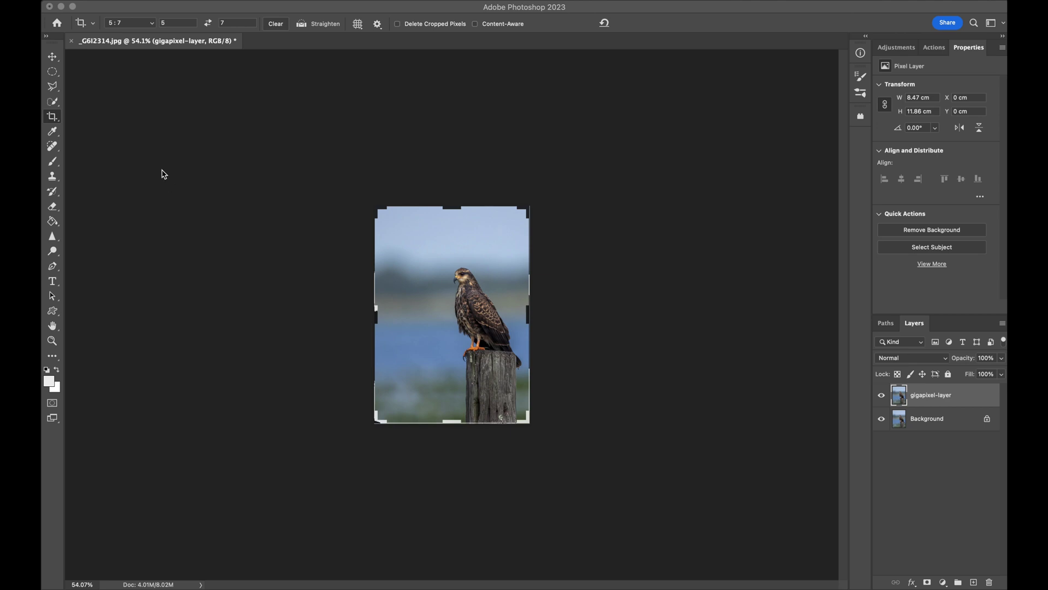
Step: Launch the Topaz Gigapixel AI plugin on the kite image via File > Automate
left_click(100, 79)
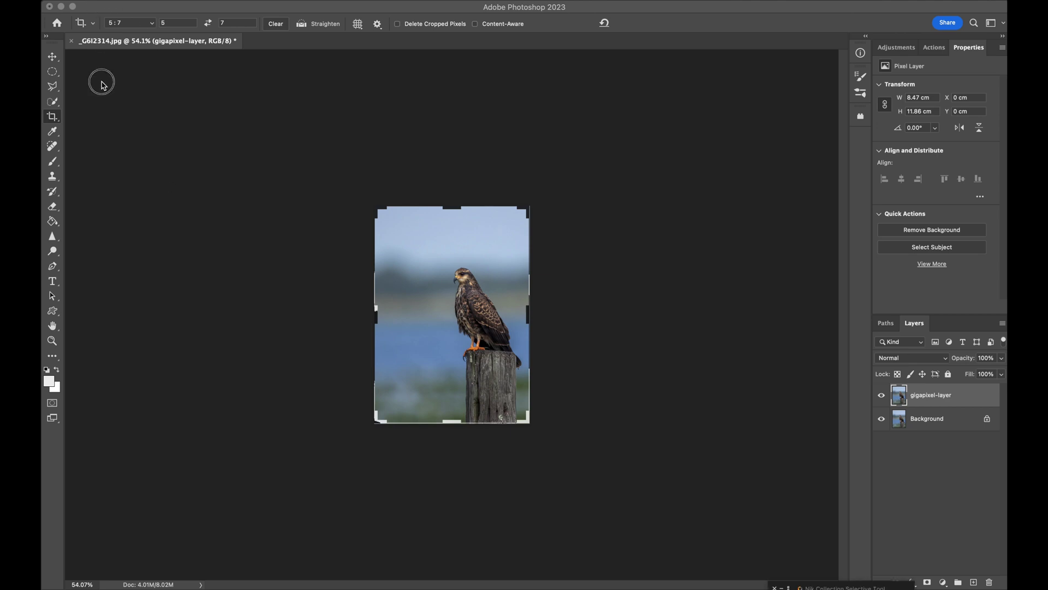
left_click(132, 1)
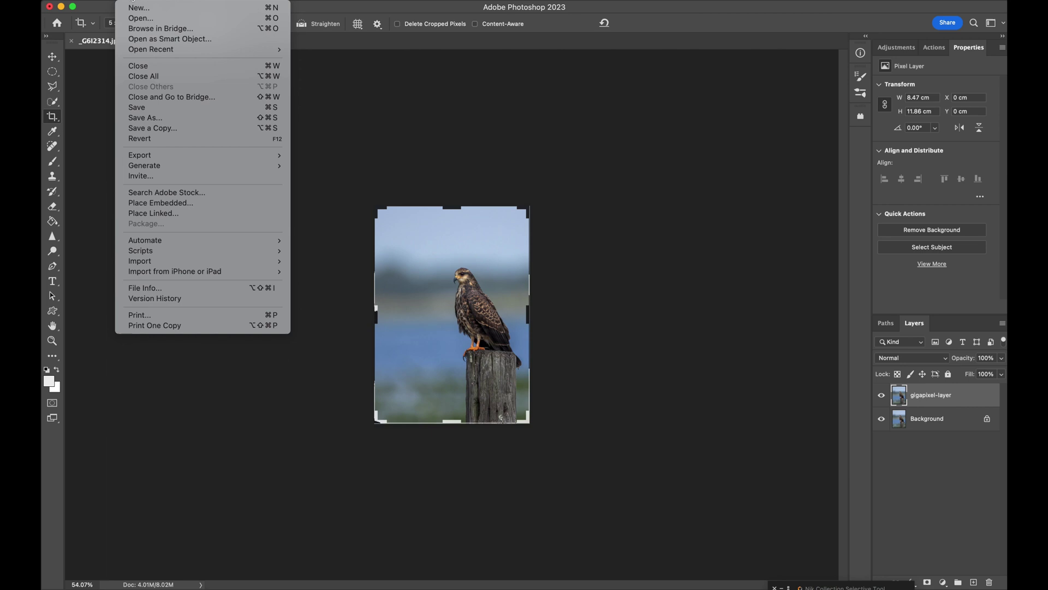
mouse_move(191, 241)
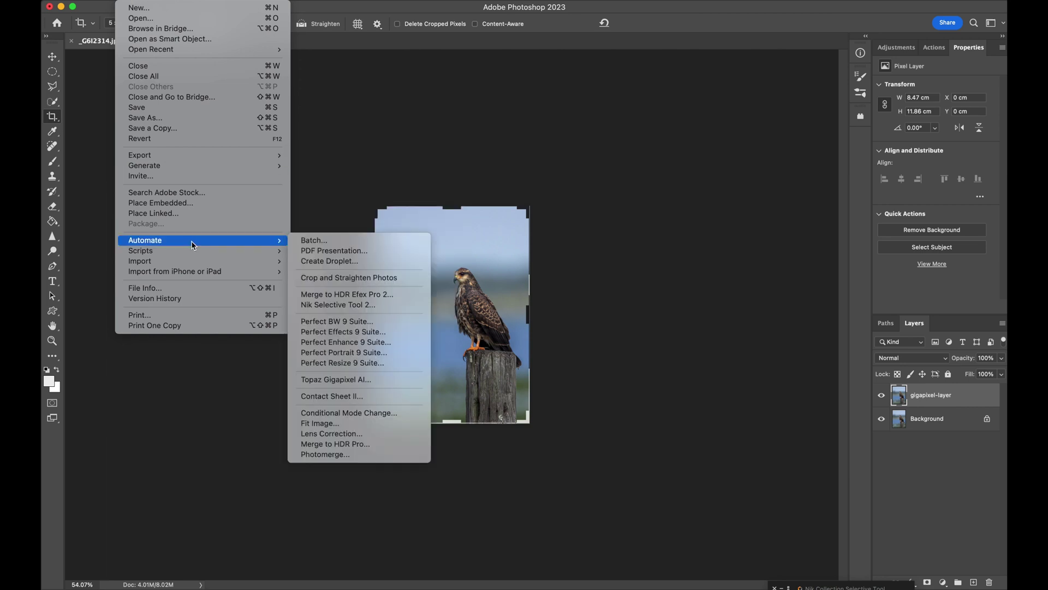
left_click(346, 380)
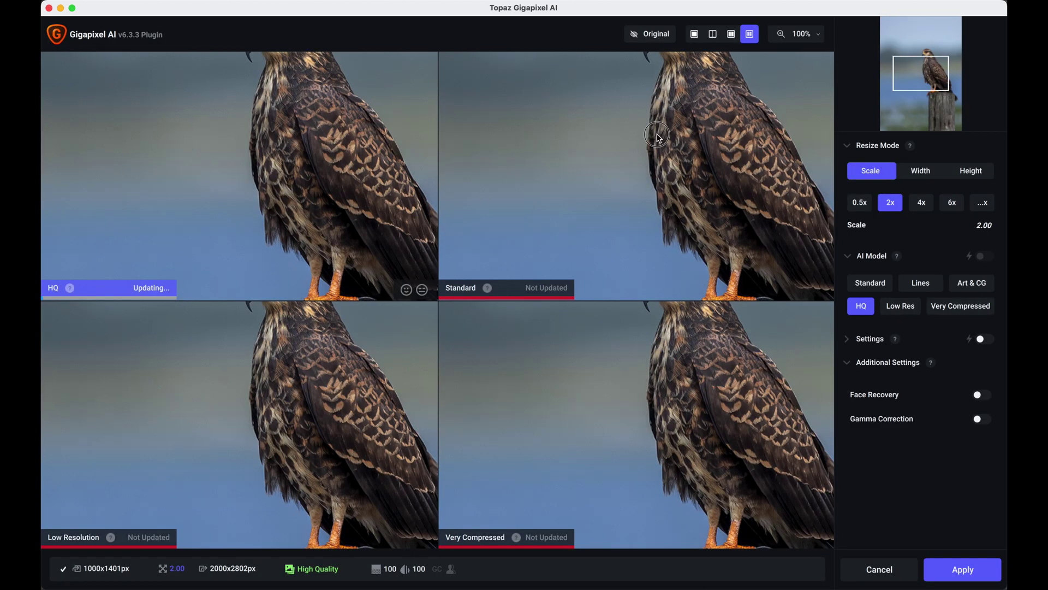
Step: Compare model previews, then upscale 2x to 2000x2802 px with the HQ model and apply
left_click(634, 164)
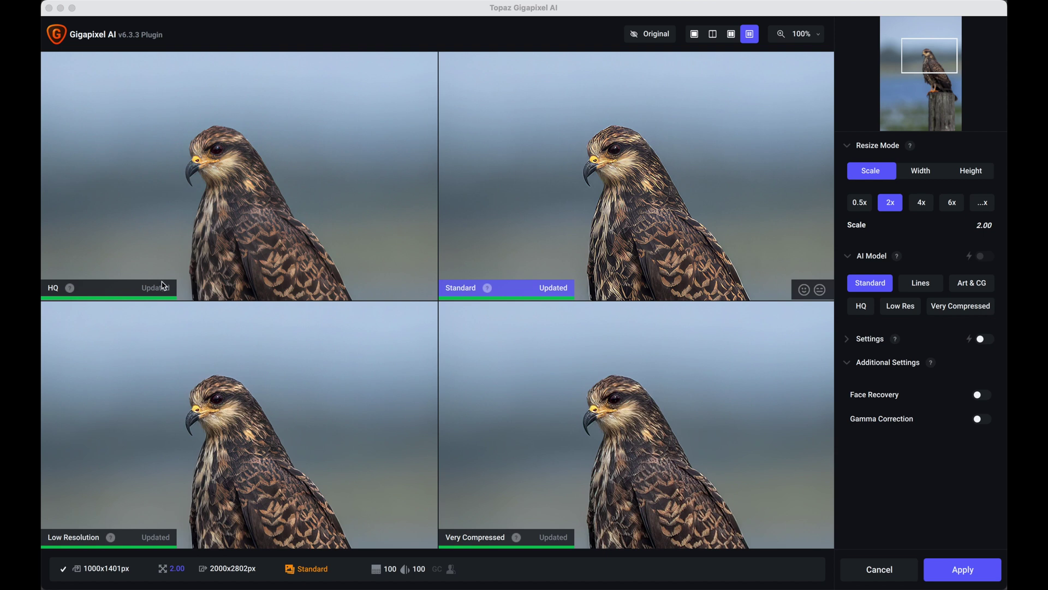
left_click(91, 290)
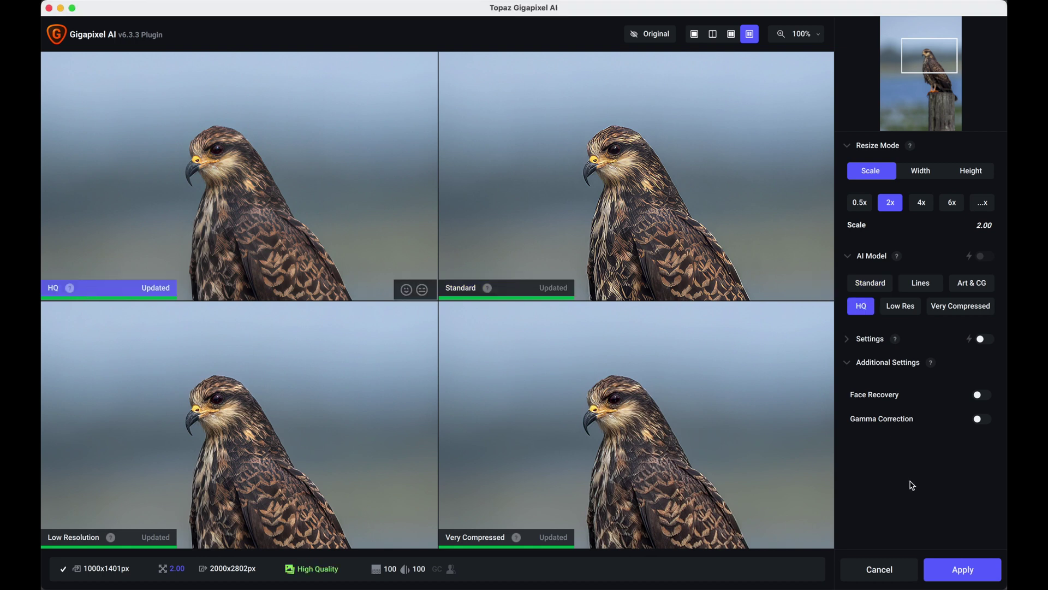
left_click(973, 570)
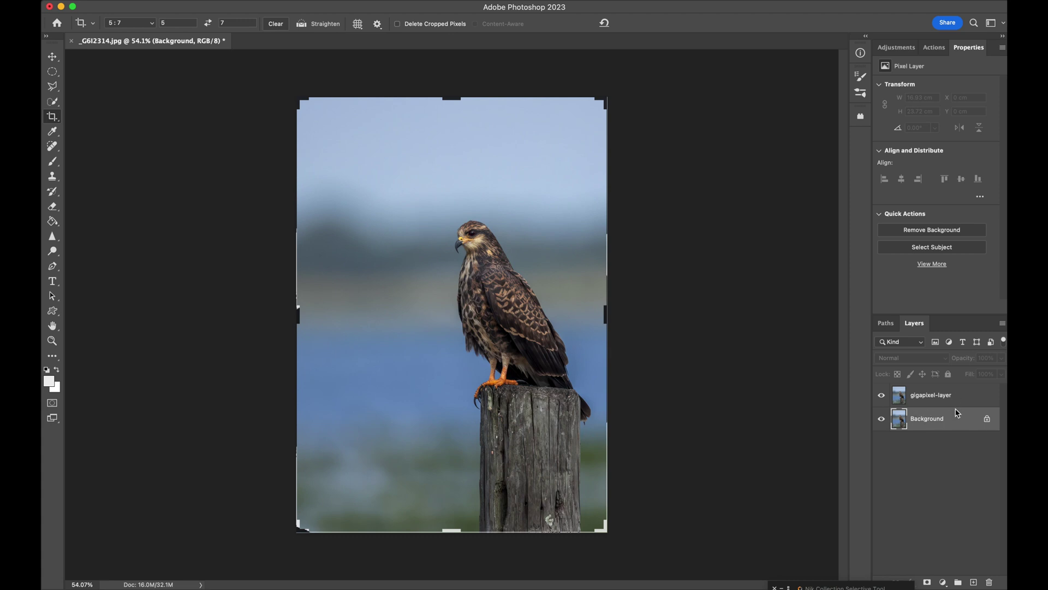
Step: Merge the upscaled kite into one Background layer, inspect it, and close without saving
key("super+z")
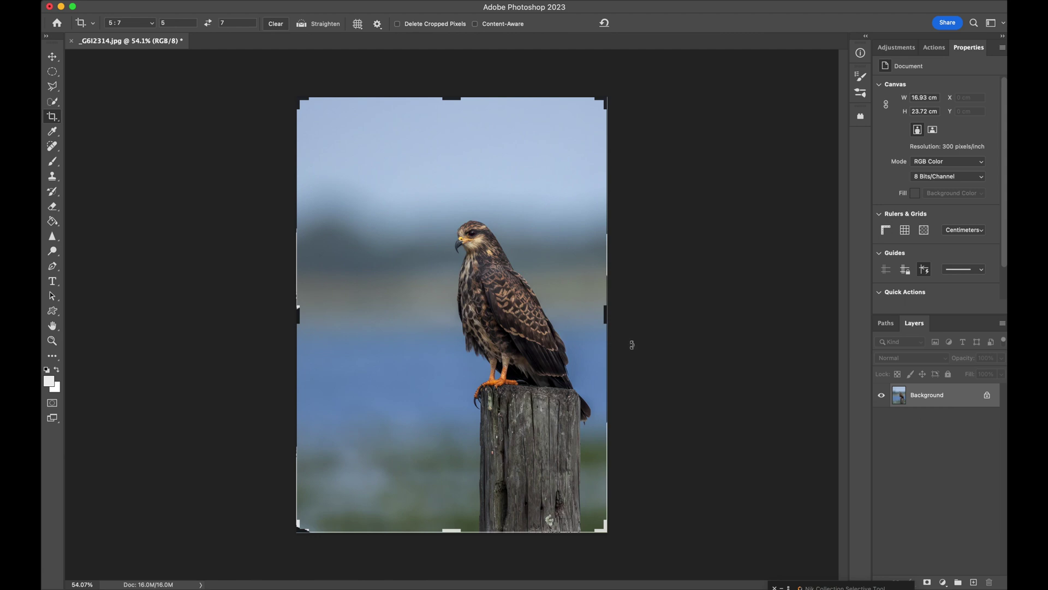
scroll(540, 357, "up", 3)
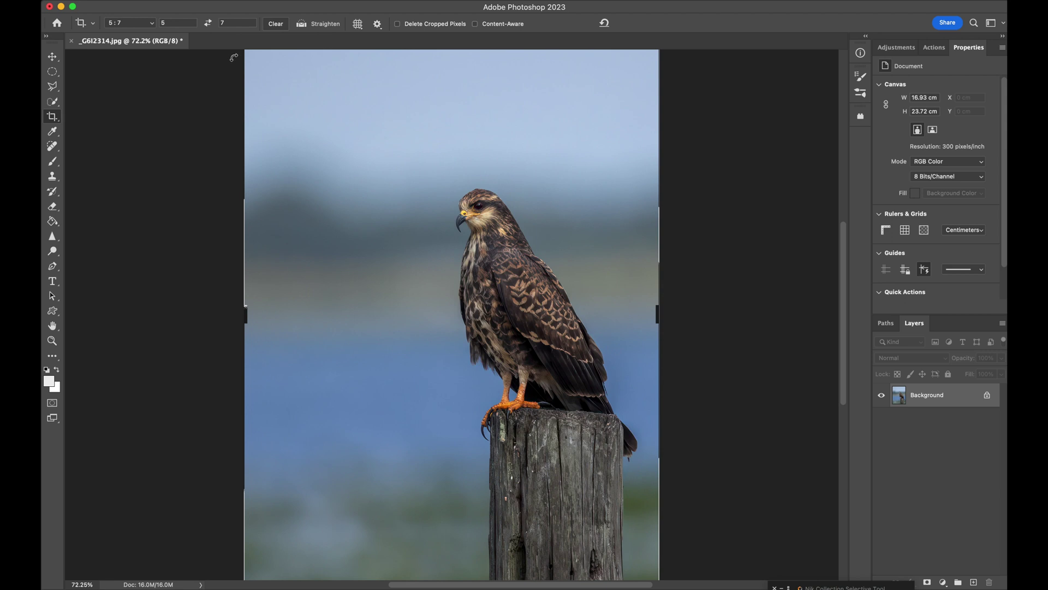
left_click(71, 41)
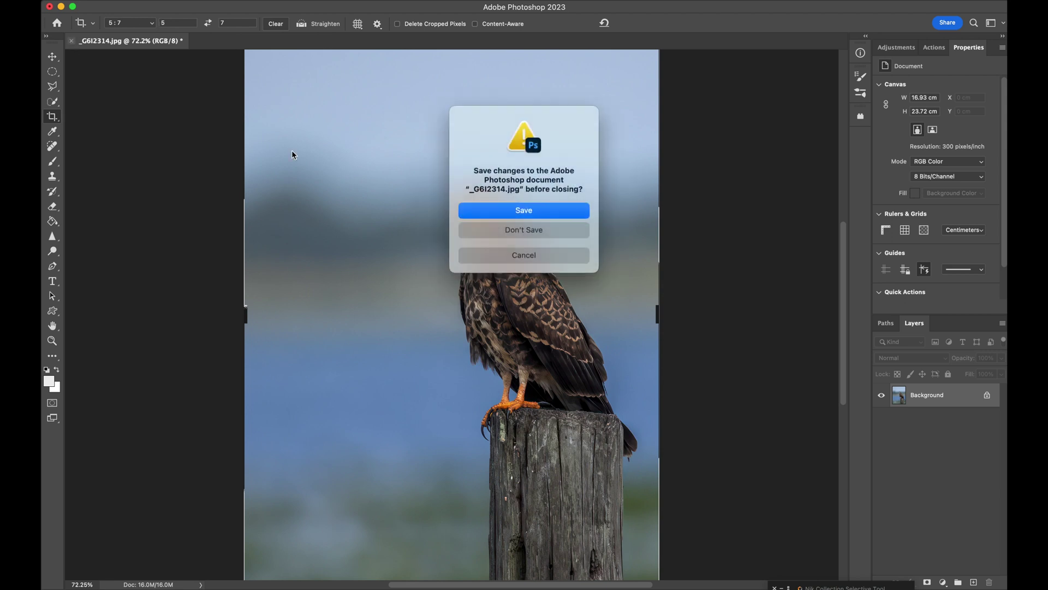
left_click(524, 230)
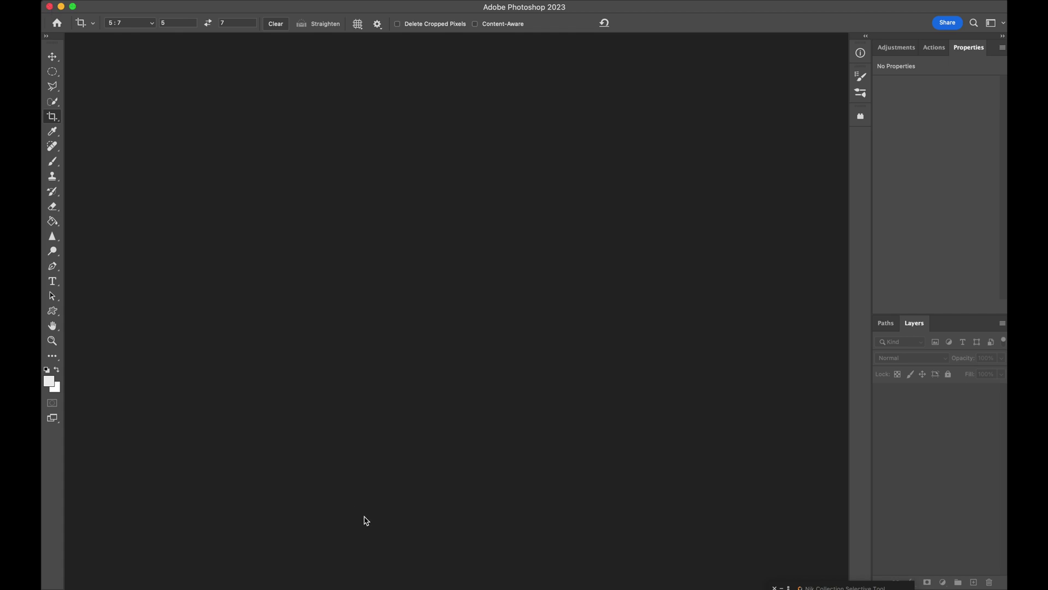
Step: Switch to Bridge and open the weaver raw file _G6I8495.CR3 in Camera Raw
left_click(458, 560)
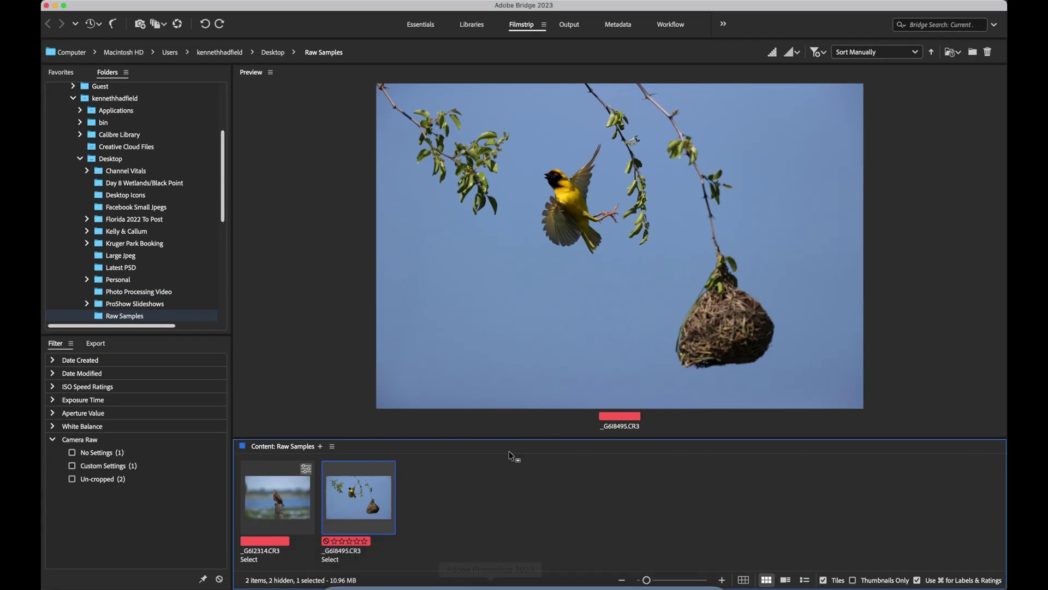
double_click(388, 502)
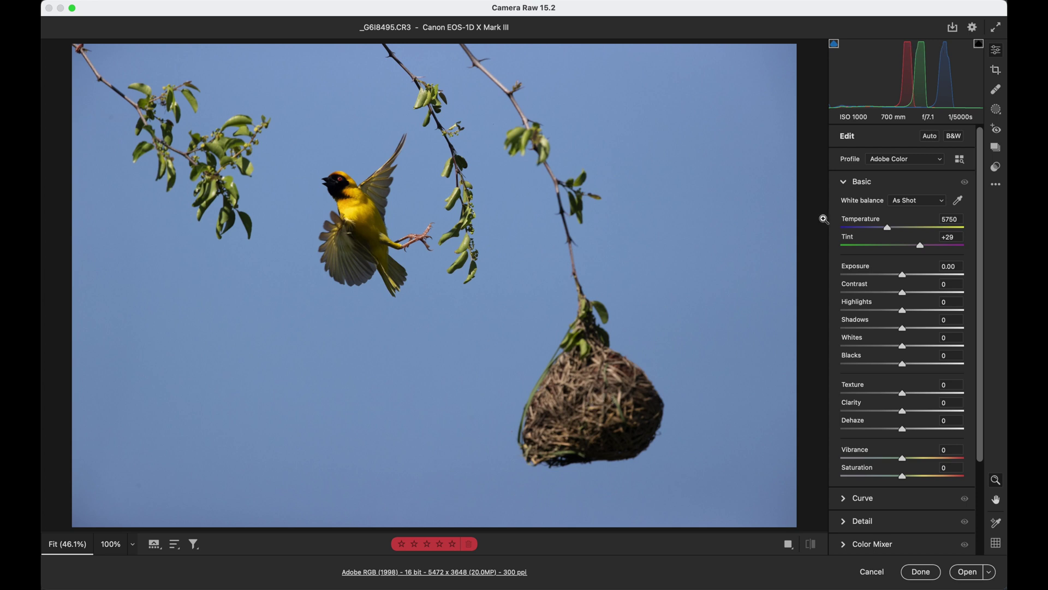
Step: Apply Auto tone (Exposure +0.50, Shadows +61) and open the weaver photo in Photoshop
left_click(927, 140)
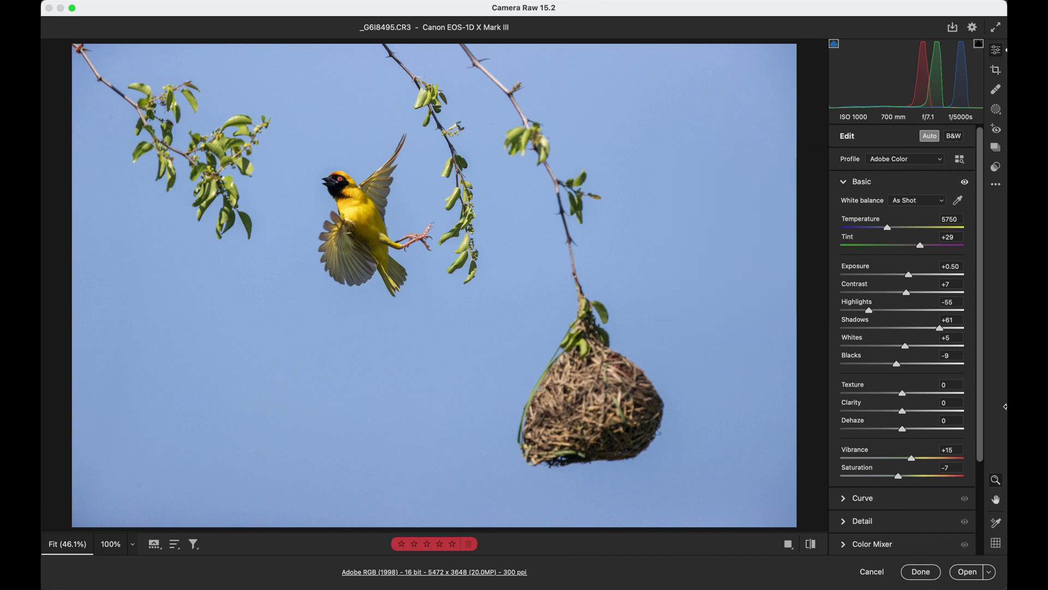
left_click(968, 571)
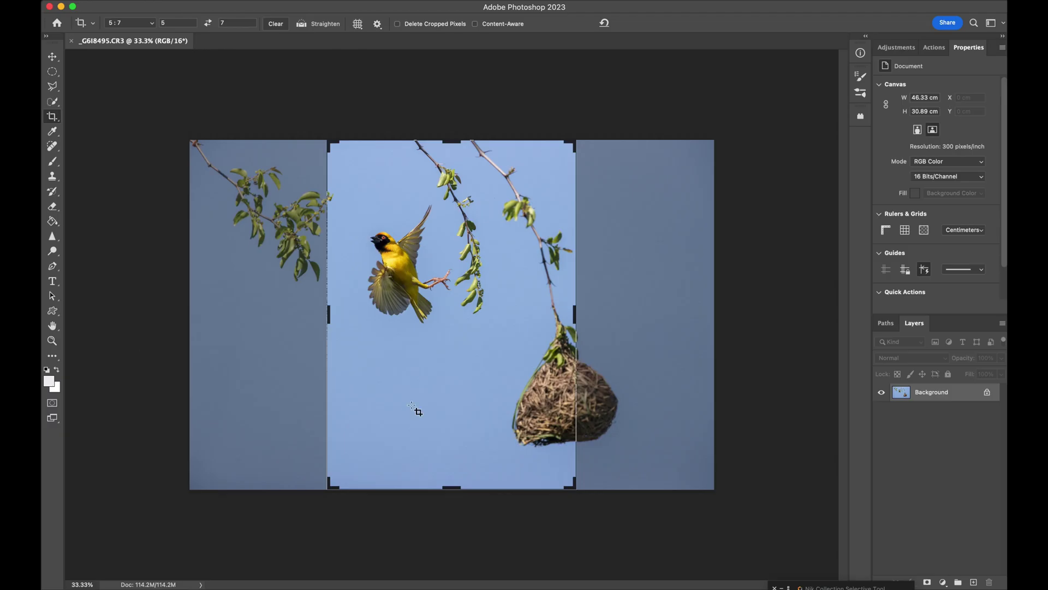
Step: Crop the weaver photo to a landscape 7:5 frame around the bird and branches, excluding the hanging nest
left_click(208, 23)
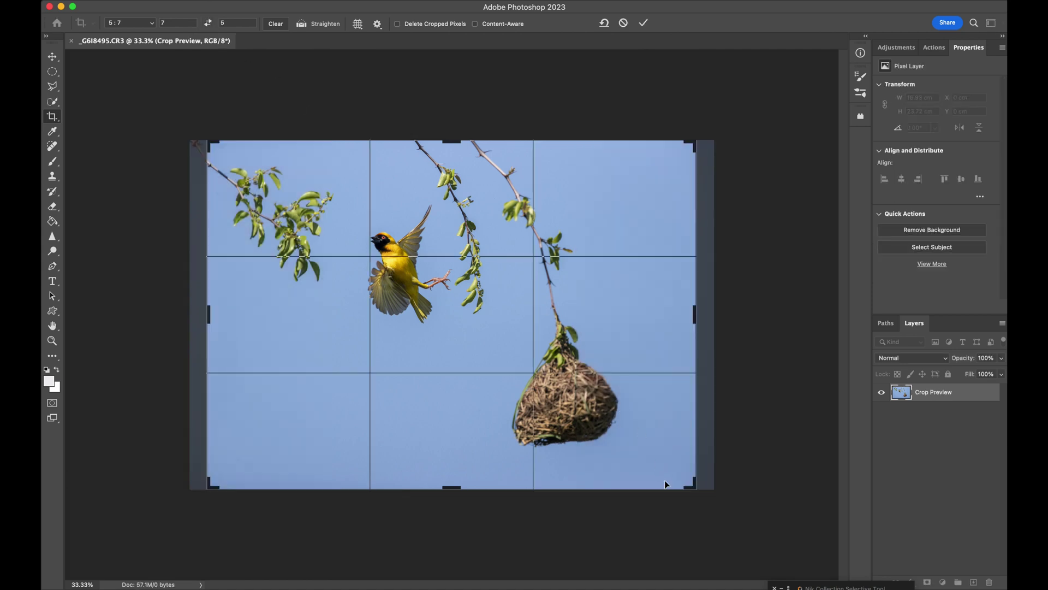
left_click_drag(691, 486, 596, 429)
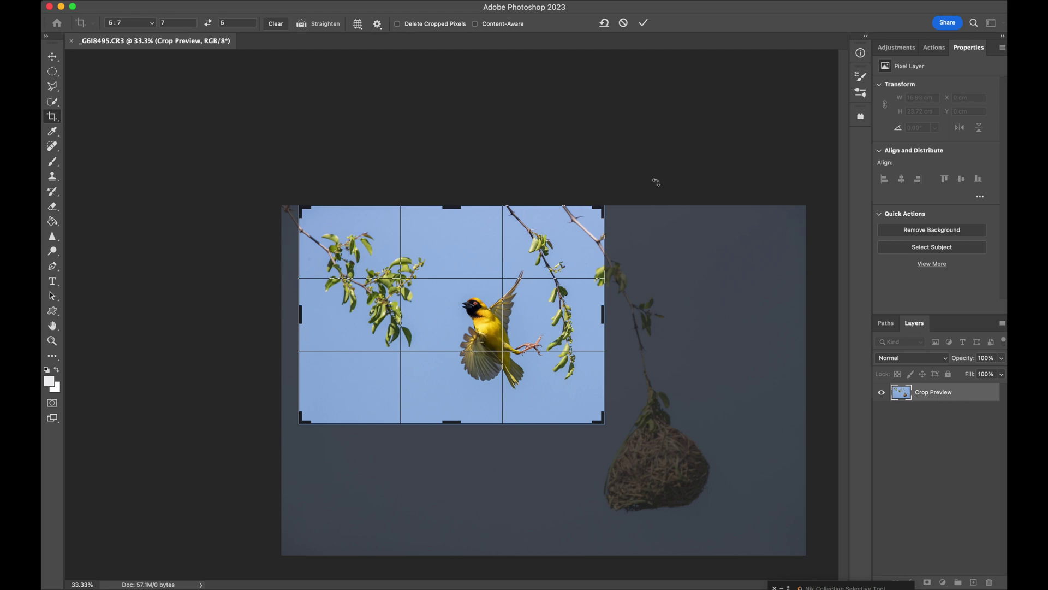
left_click(644, 22)
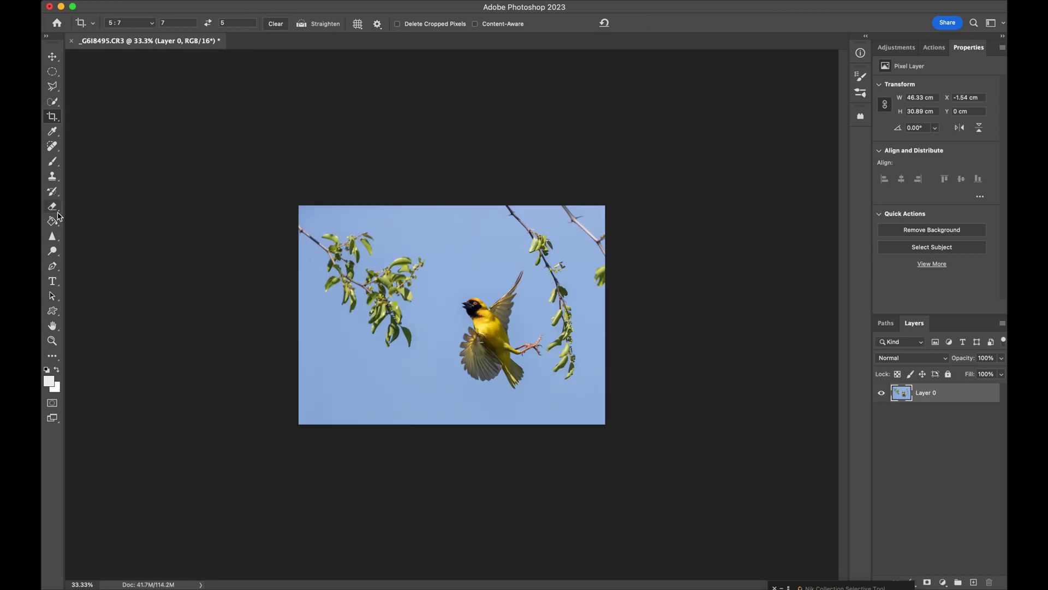
Step: Clone clean blue sky at 100% opacity over the stray twig and leaf on the right edge
left_click(54, 178)
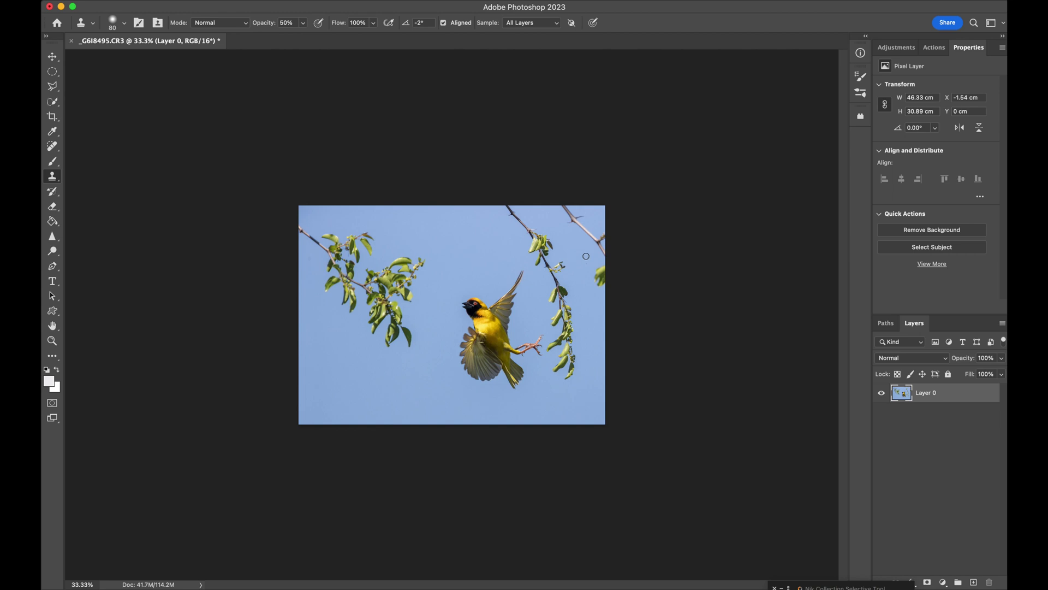
key("bracketright")
key("bracketright")
key("0")
left_click_drag(571, 213, 589, 232)
key("bracketright")
key("bracketright")
key("bracketright")
mouse_move(578, 216)
left_mouse_down()
mouse_move(597, 246)
mouse_move(602, 239)
mouse_move(599, 270)
left_mouse_up()
left_click(584, 211, "alt")
mouse_move(585, 224)
left_mouse_down()
mouse_move(599, 228)
mouse_move(602, 294)
left_mouse_up()
Step: Convert the weaver photo's colour profile to sRGB
left_click(155, 1)
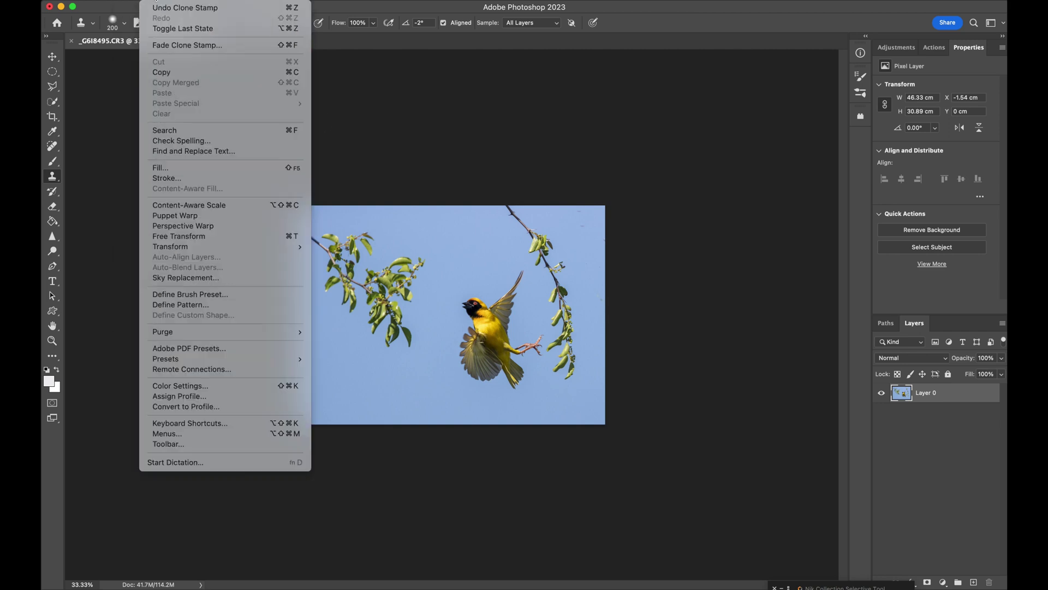
left_click(241, 407)
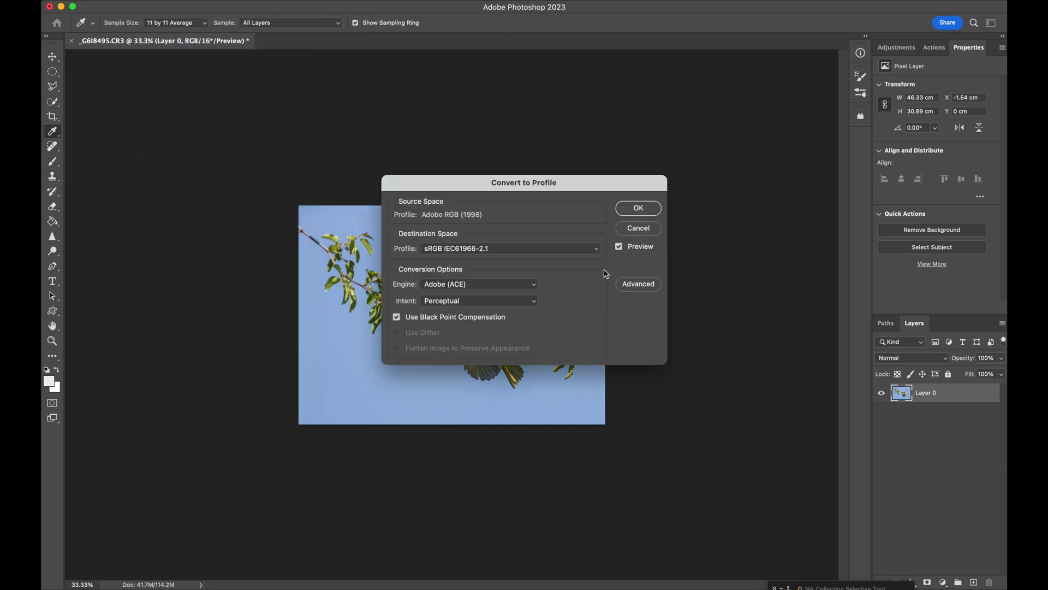
left_click(651, 208)
key("s")
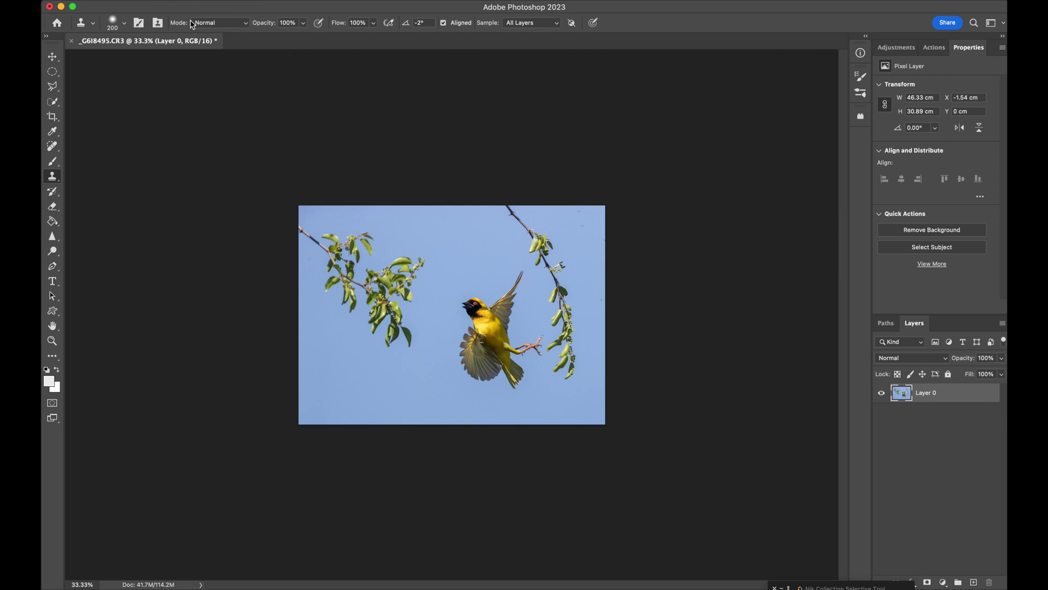
Step: Resize the image to 1400 px wide, giving 1400 × 1000 pixels
left_click(210, 2)
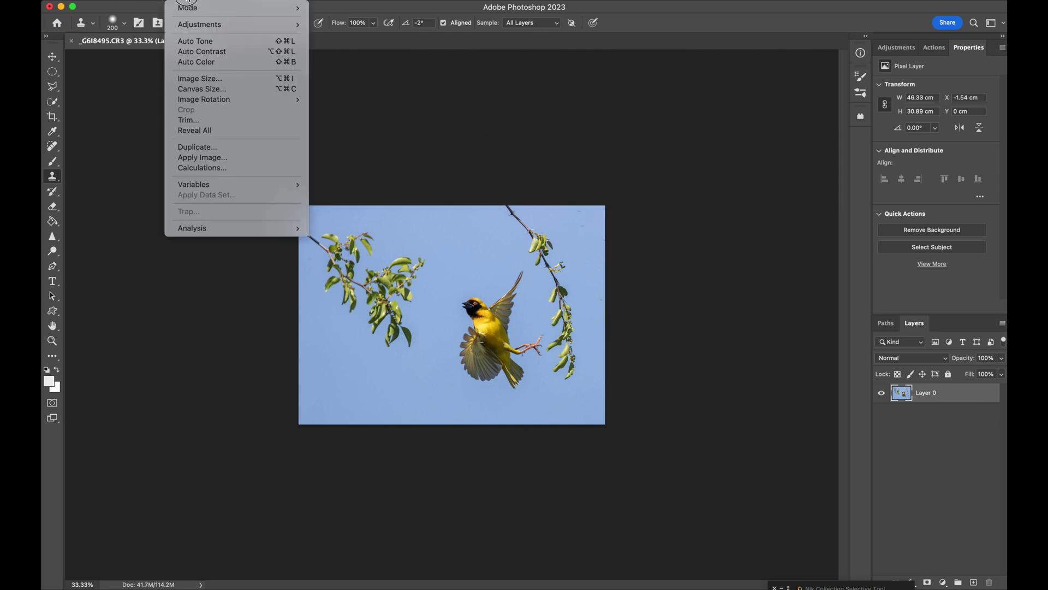
left_click(232, 82)
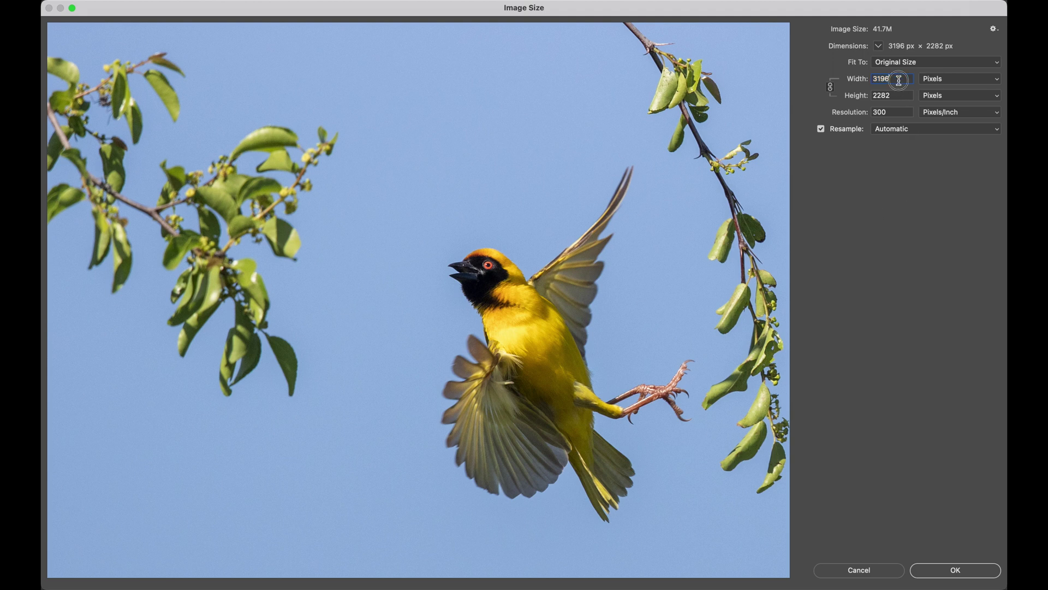
type("1400")
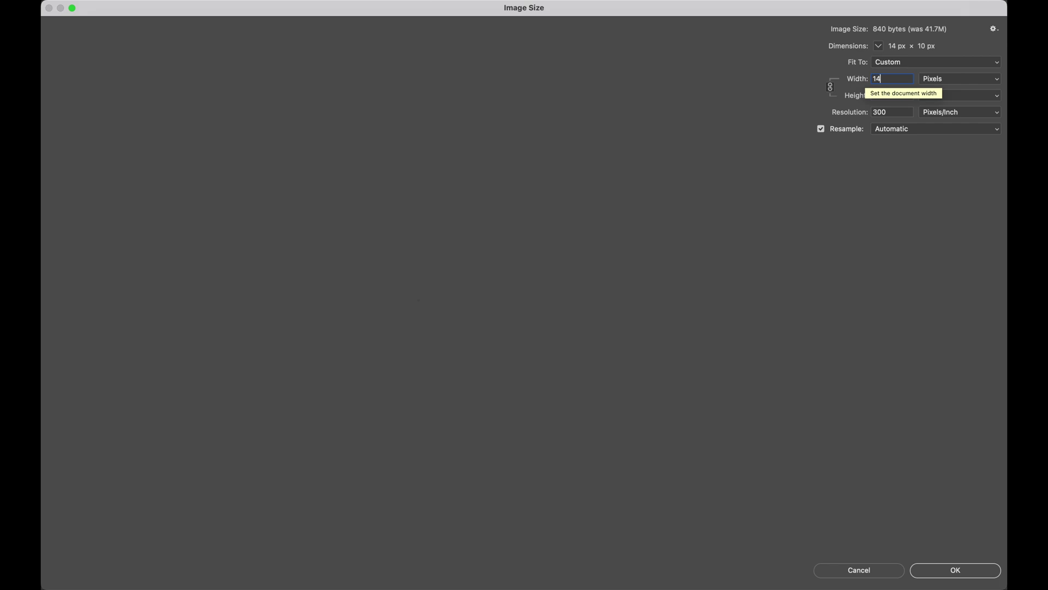
left_click(966, 569)
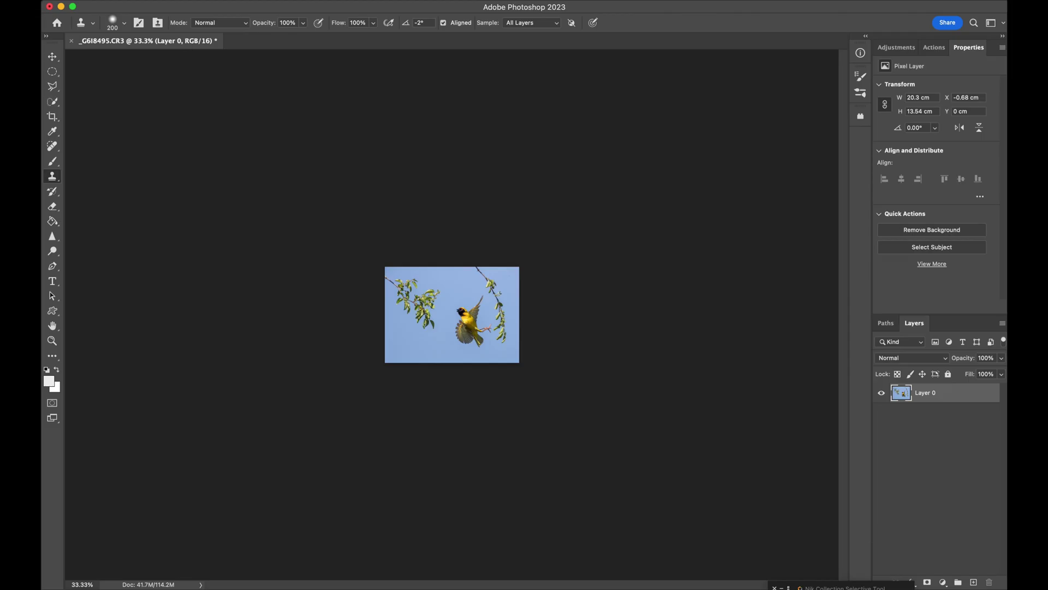
Step: Save a JPEG copy named Weaver to the Desktop, then open Weaver.jpg in Photoshop
left_click(120, 1)
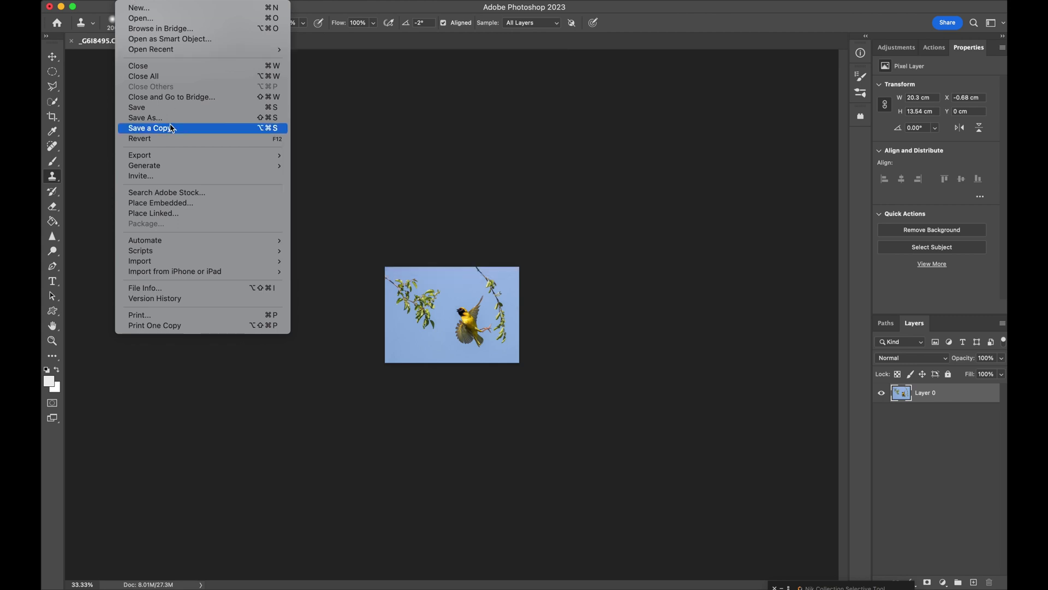
left_click(173, 120)
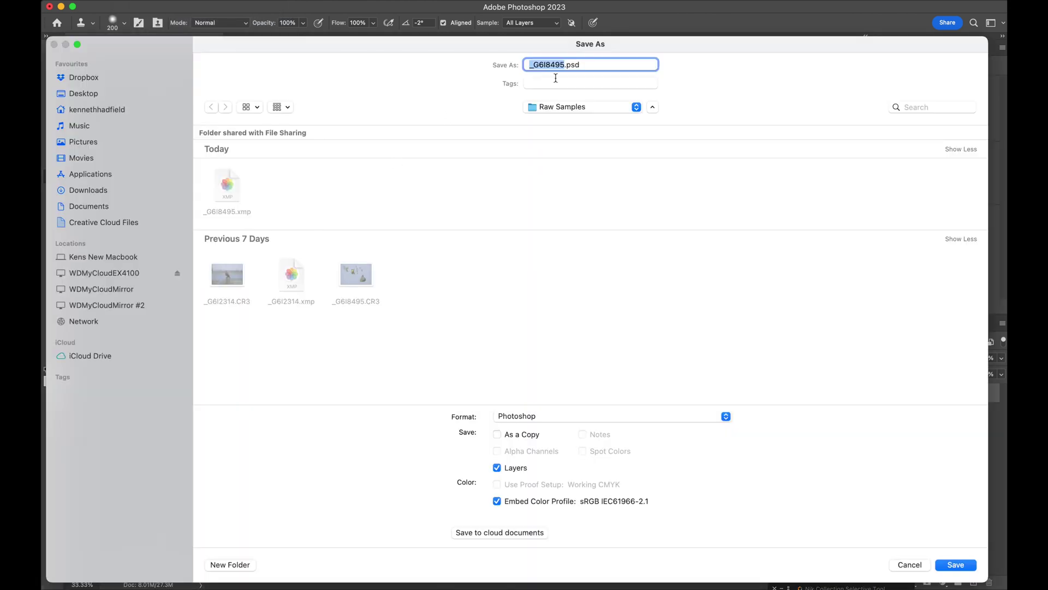
type("Weaver")
left_click(612, 106)
left_click(583, 121)
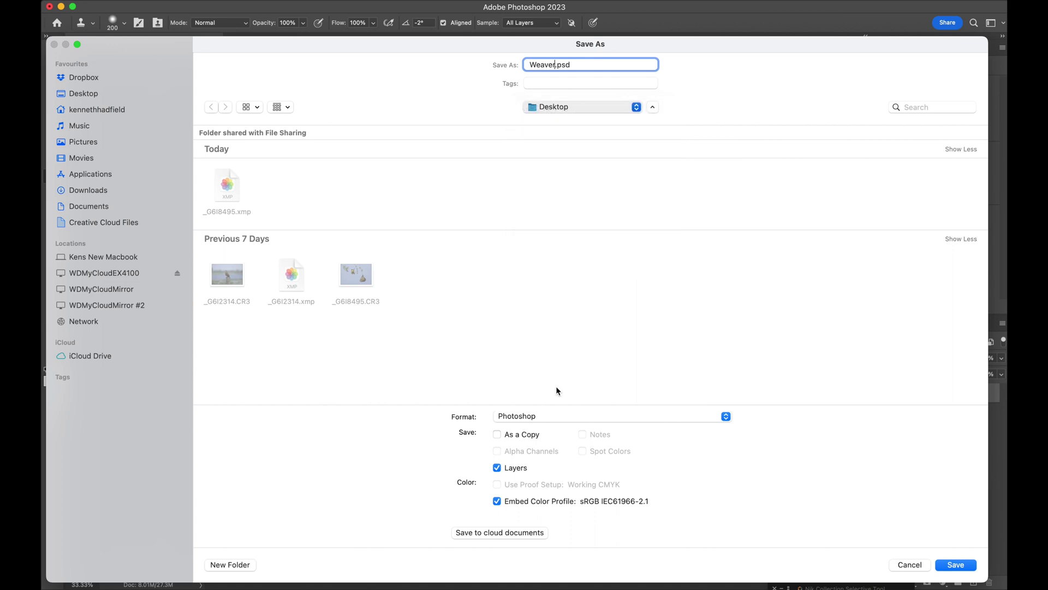
left_click(560, 416)
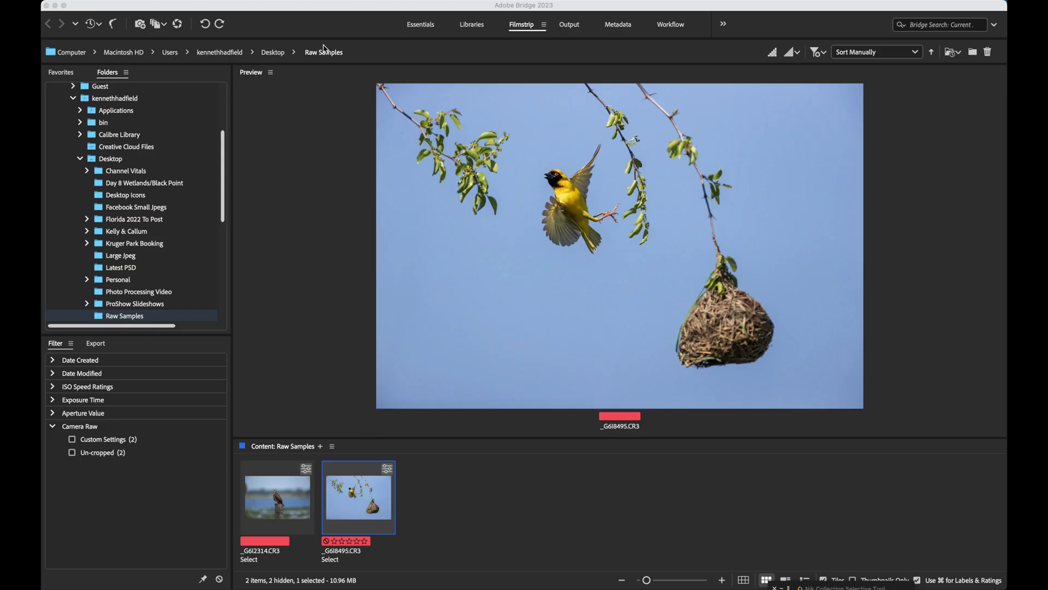
left_click(55, 5)
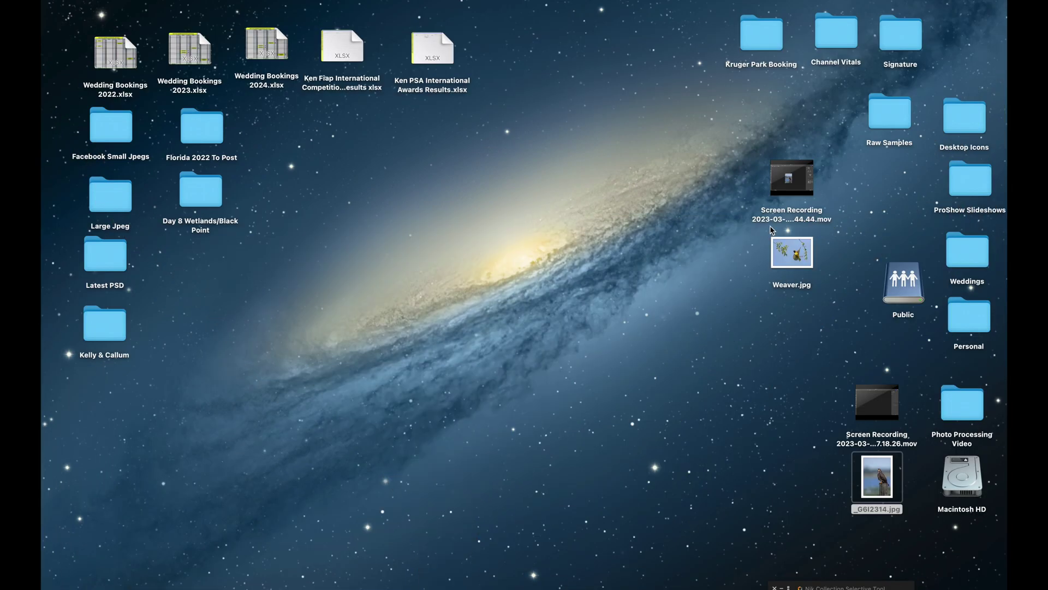
double_click(810, 257)
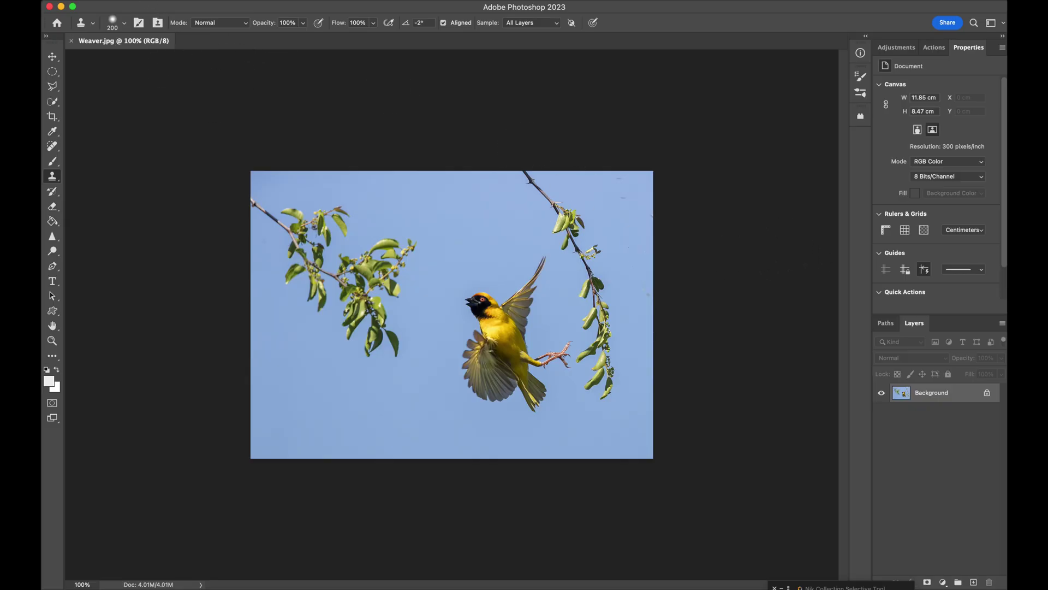
Step: Upscale Weaver.jpg 2× to 2800 × 2000 px in Topaz Gigapixel AI, comparing models and applying HQ
left_click(128, 1)
mouse_move(195, 241)
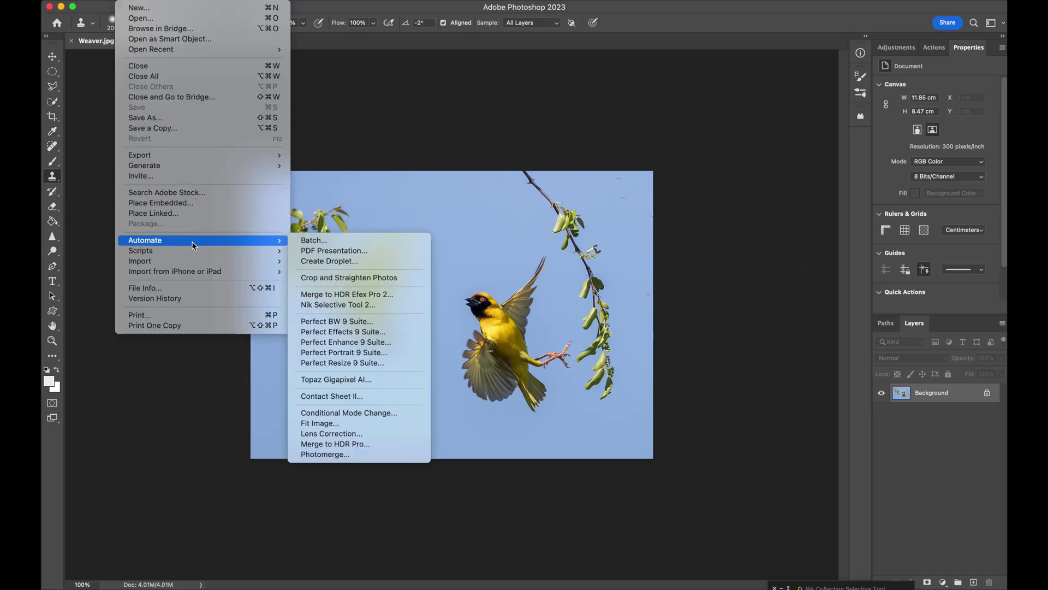
left_click(380, 380)
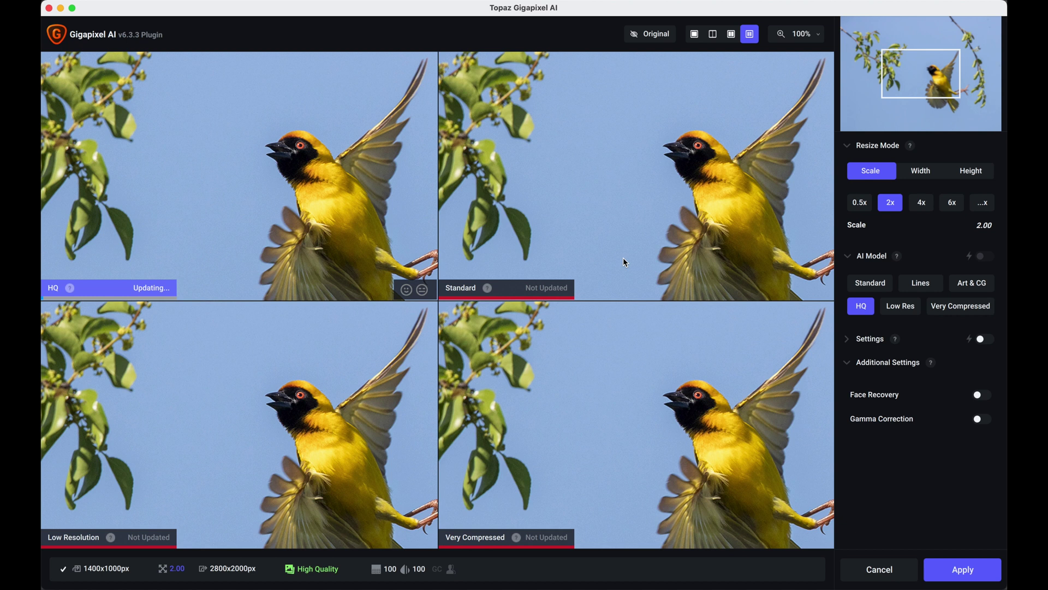
left_click(624, 259)
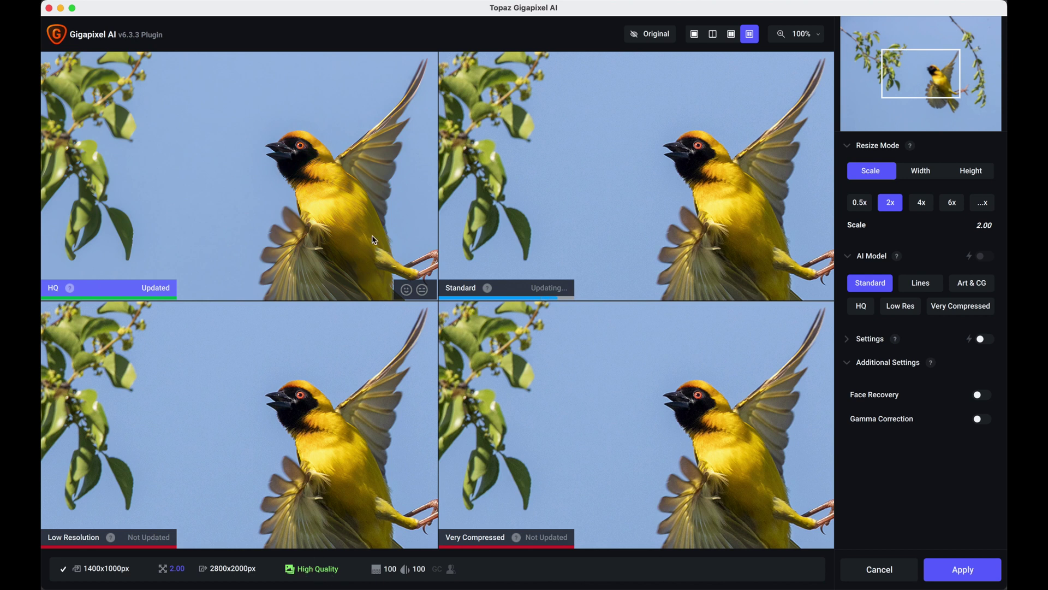
left_click_drag(373, 239, 283, 199)
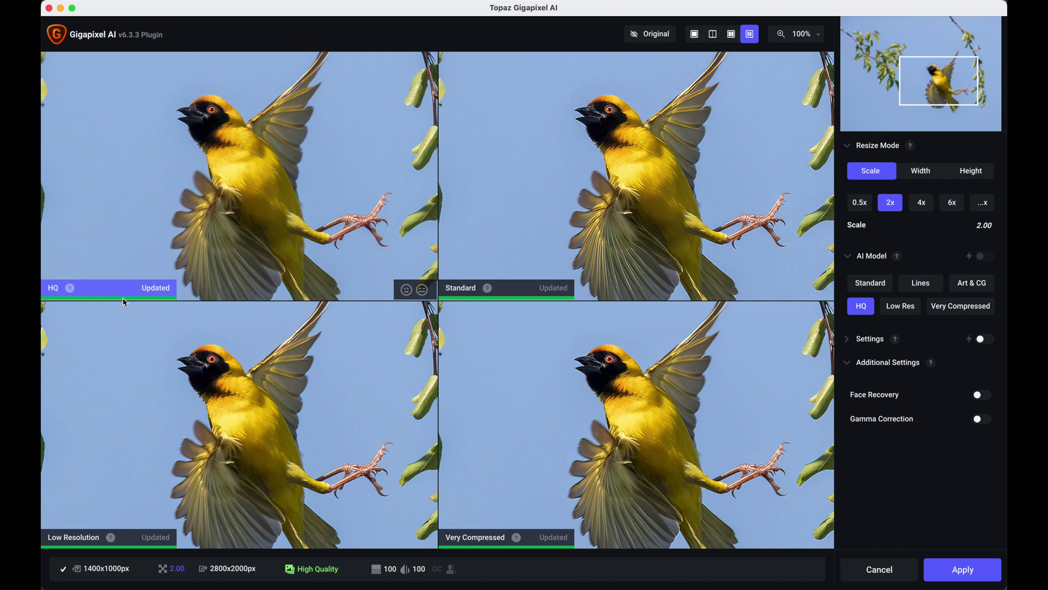
left_click(981, 575)
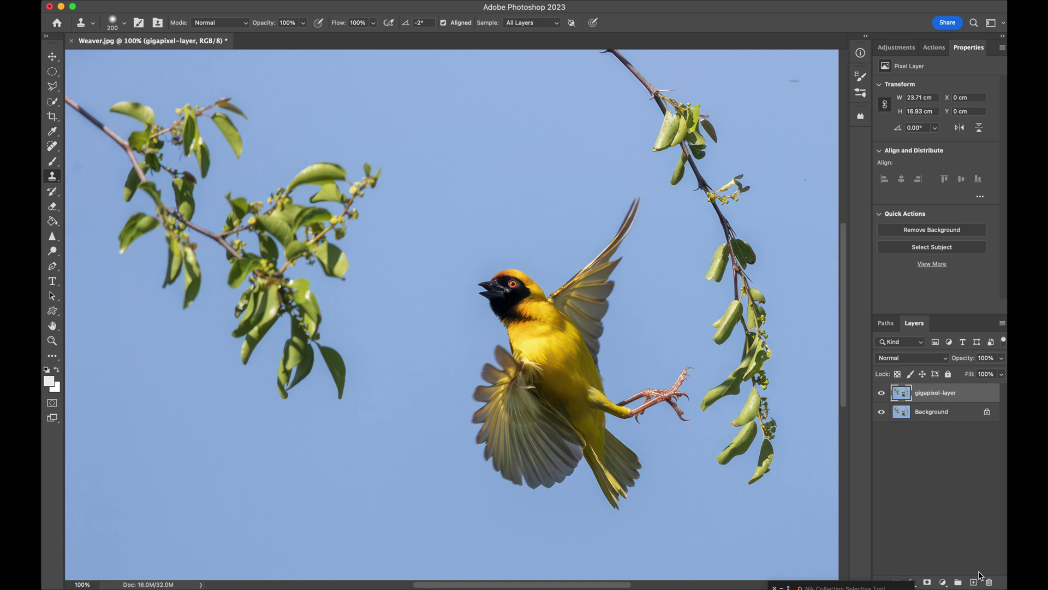
Step: Merge the gigapixel-layer and Background into one flat layer with Shift+Cmd+E
left_click(946, 416)
key("super+shift+e")
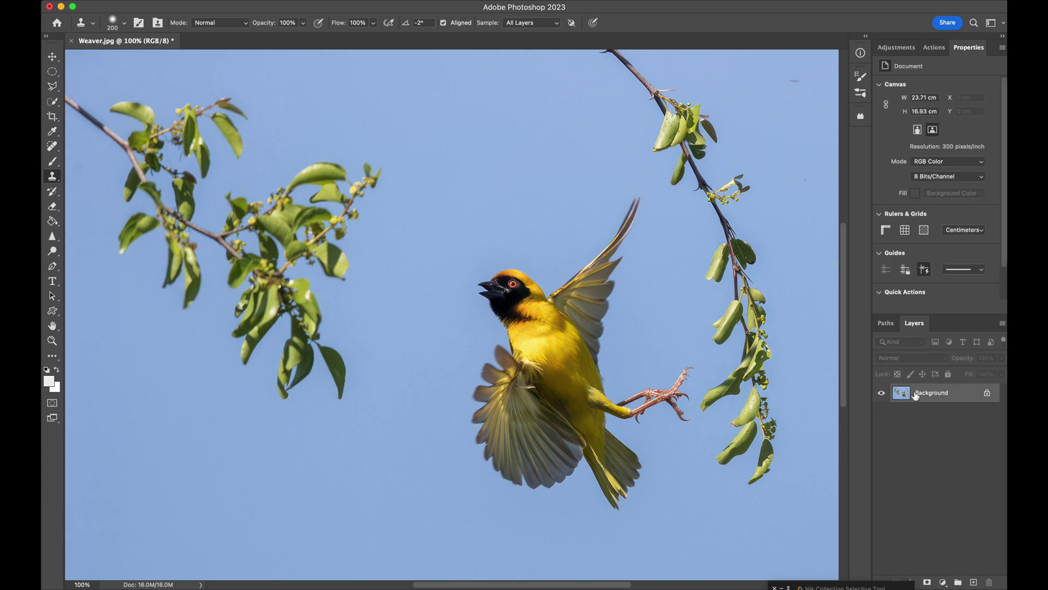
scroll(733, 406, "down", 3)
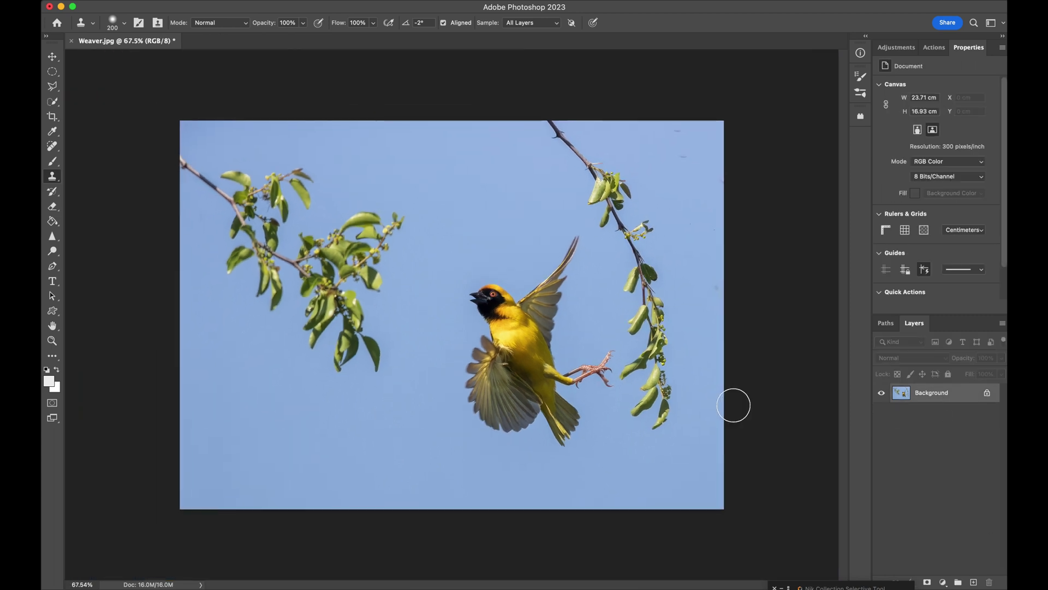